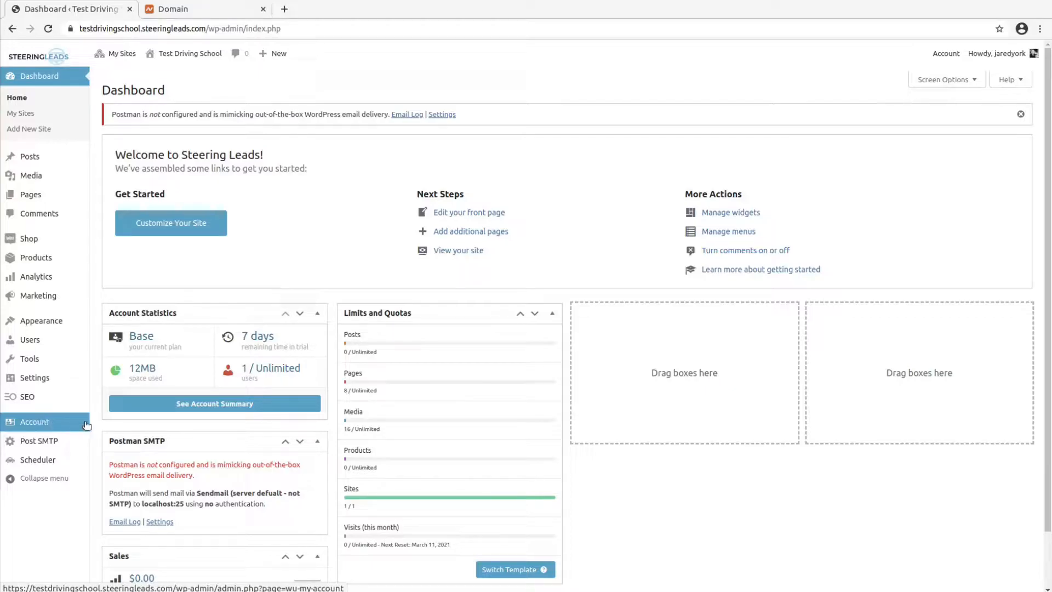
# Step: Open the site's account page and examine the A record IP address and CNAME target in the custom domain instructions
pyautogui.click(75, 423)
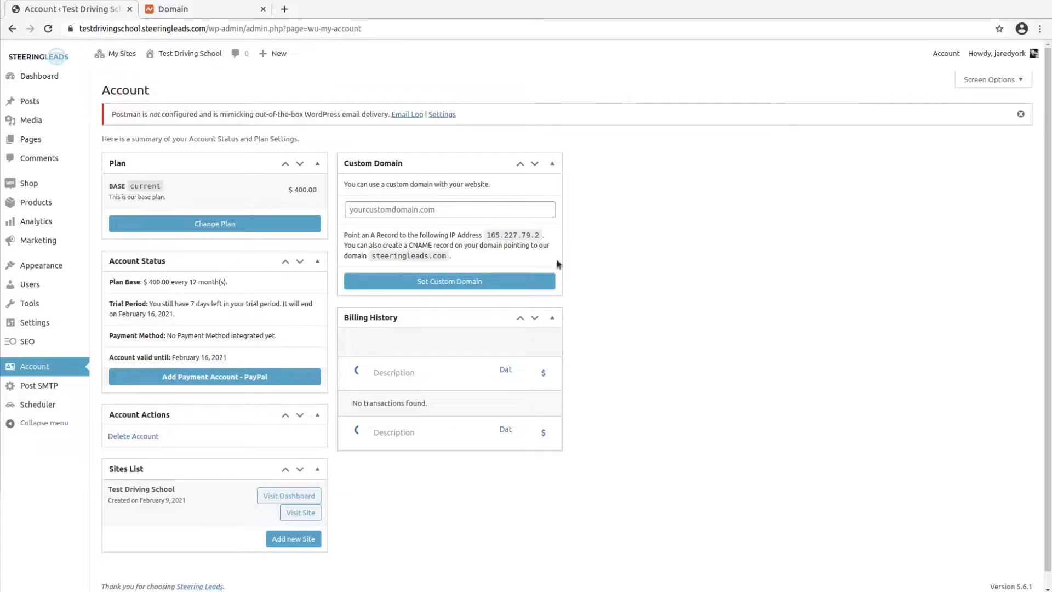
pyautogui.moveTo(486, 234); pyautogui.dragTo(540, 244)
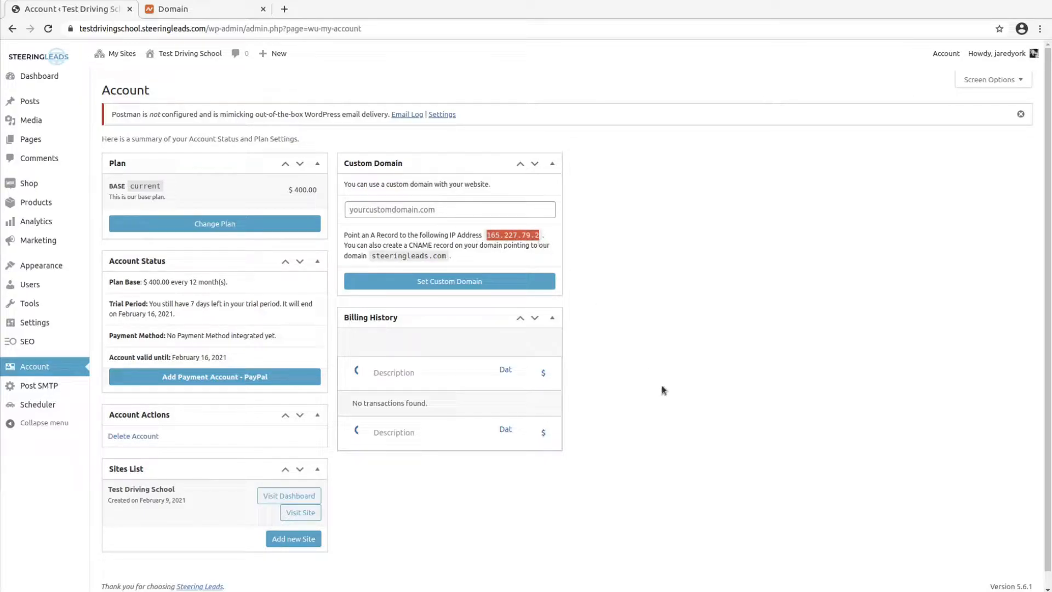
pyautogui.click(721, 433)
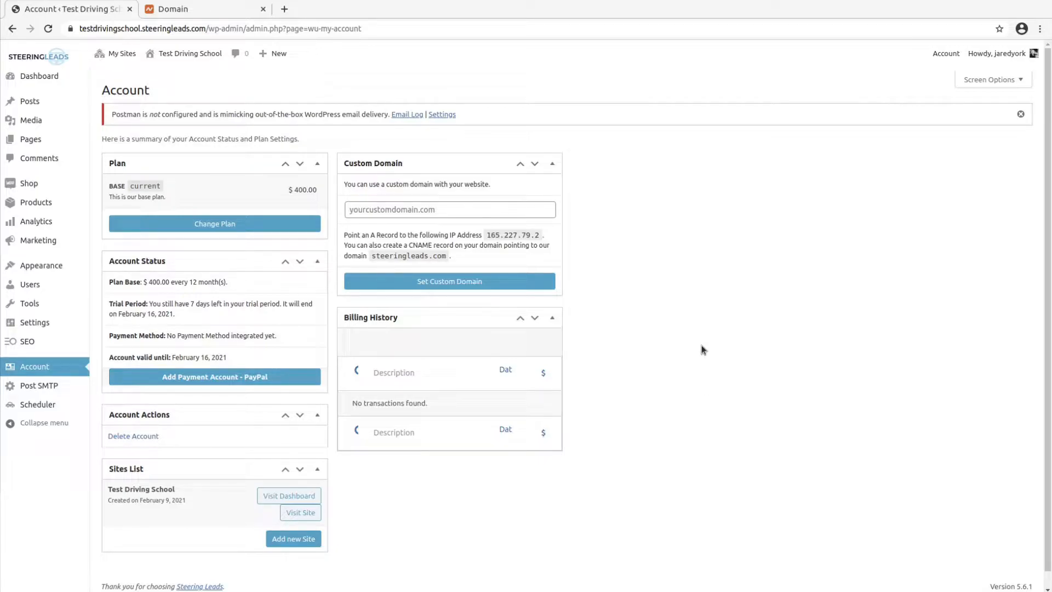
pyautogui.moveTo(369, 257); pyautogui.dragTo(448, 263)
pyautogui.click(658, 357)
# Step: Switch to Namecheap and open the advanced DNS settings of testdrivingschool.com
pyautogui.click(235, 12)
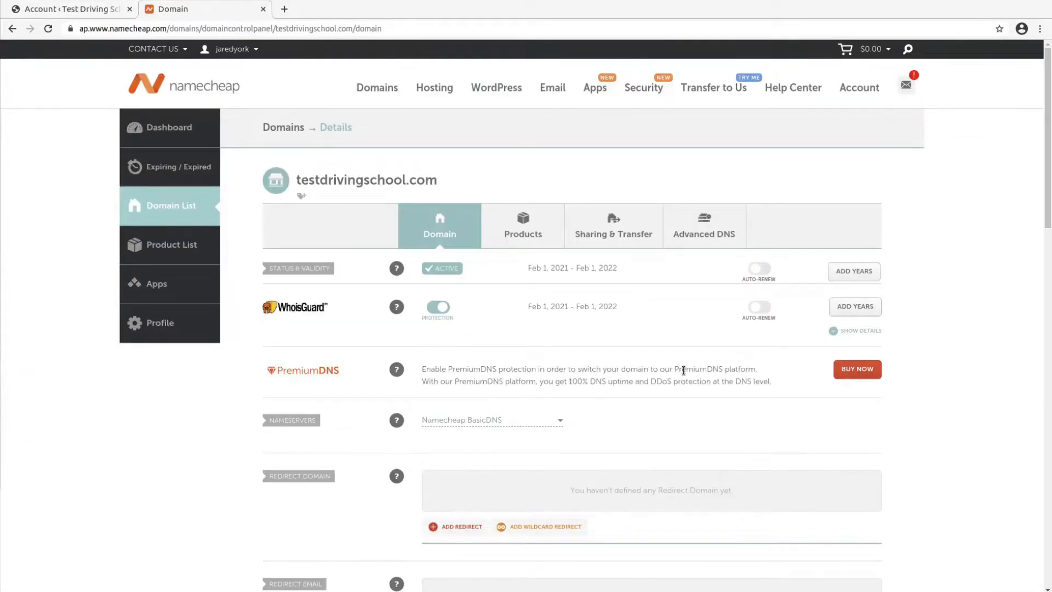
pyautogui.scroll(-8, 940, 371)
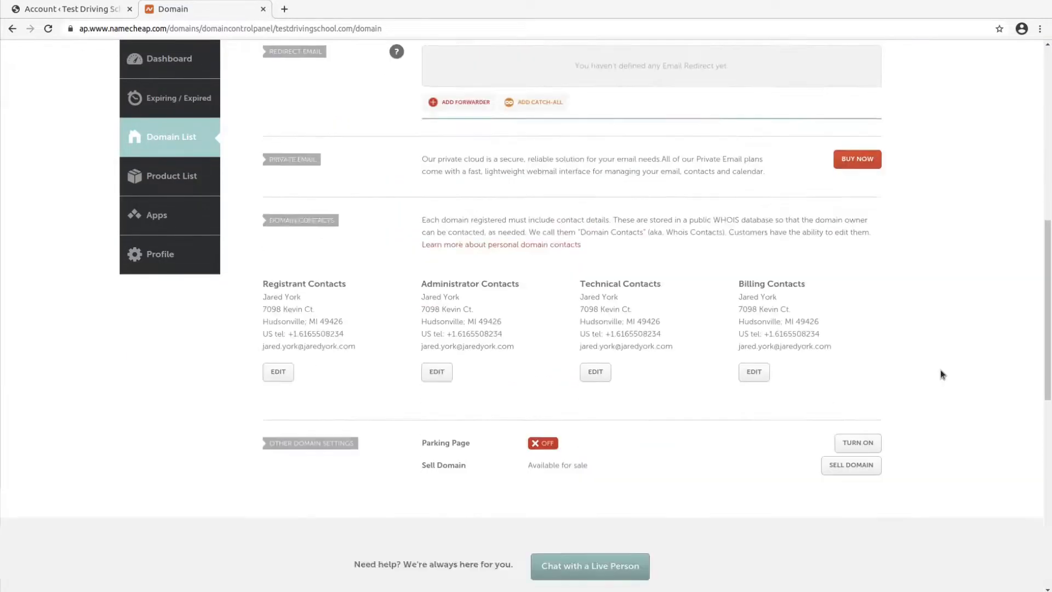
pyautogui.scroll(7, 940, 370)
pyautogui.scroll(1, 940, 371)
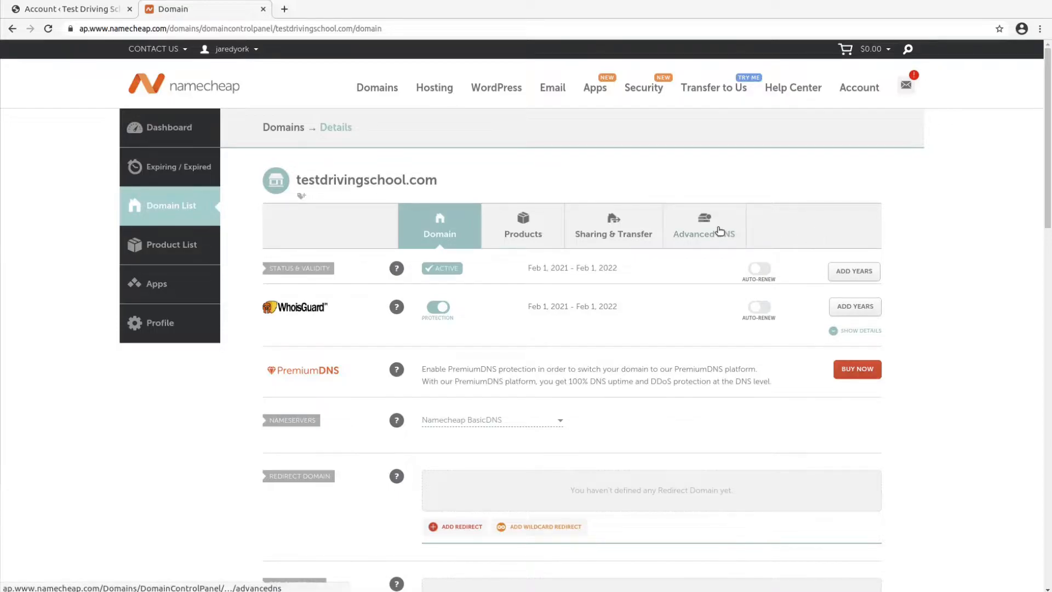
pyautogui.click(719, 230)
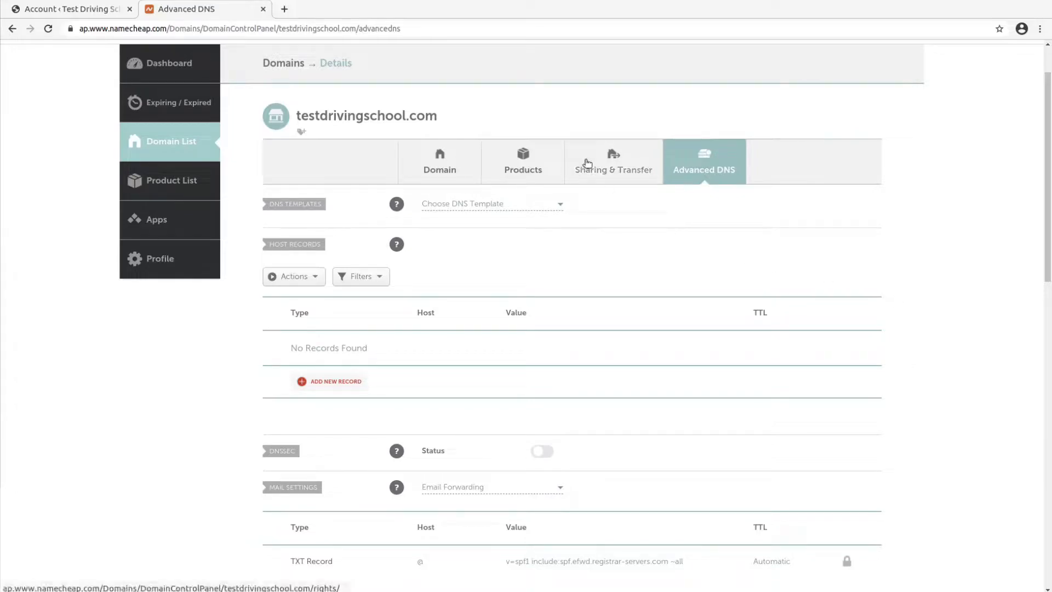
# Step: Copy the A record IP address from the Steering Leads account page and return to Namecheap's DNS settings
pyautogui.click(70, 11)
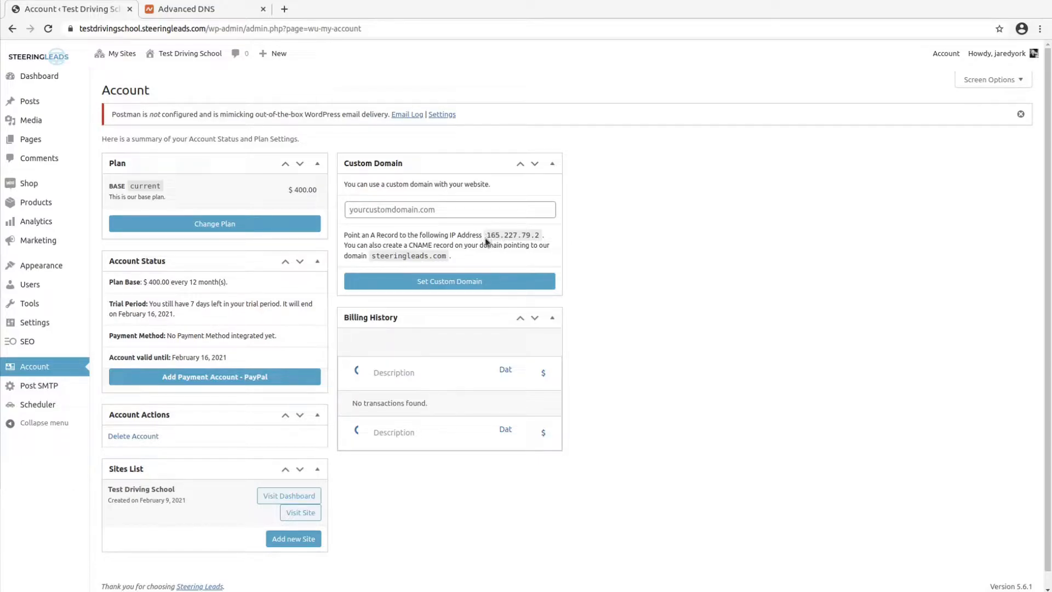
pyautogui.moveTo(486, 240); pyautogui.dragTo(540, 235)
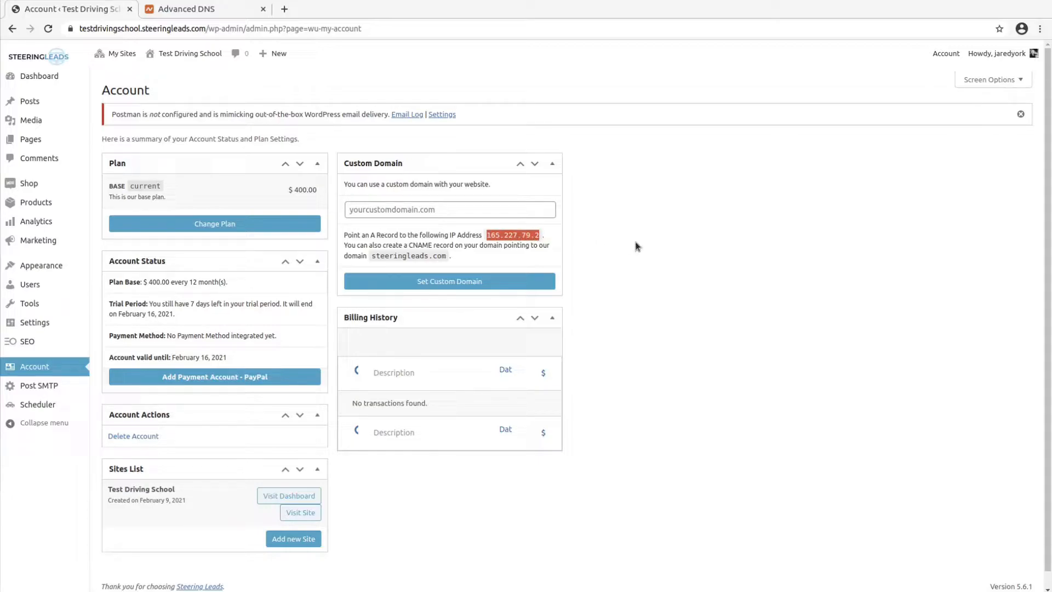
pyautogui.click(179, 8)
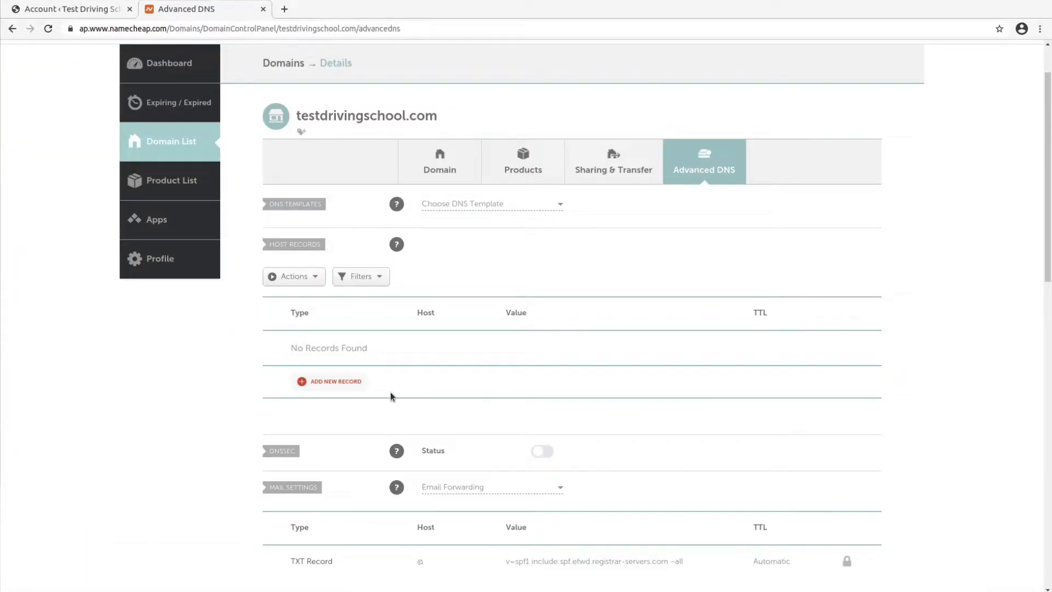
# Step: Add a new host record of type A Record with the IP address value 165.227.79.2
pyautogui.click(338, 381)
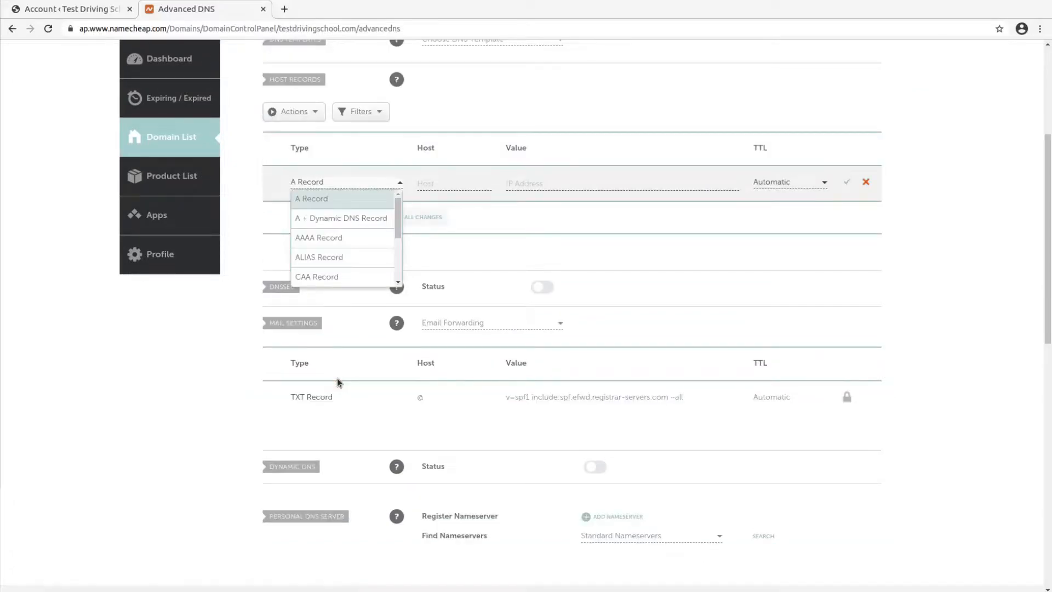
pyautogui.scroll(3, 337, 381)
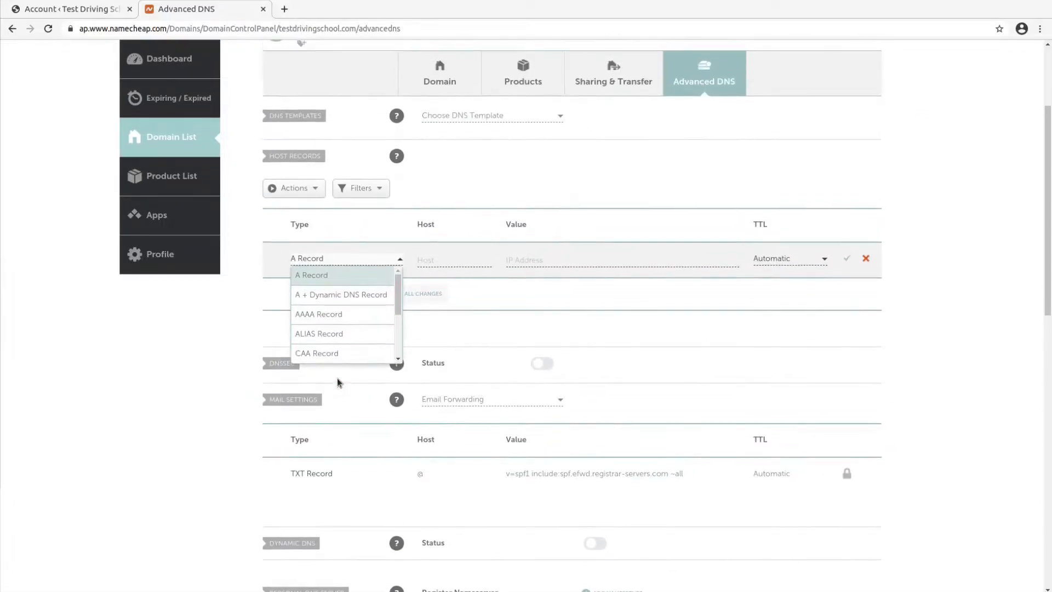
pyautogui.click(338, 275)
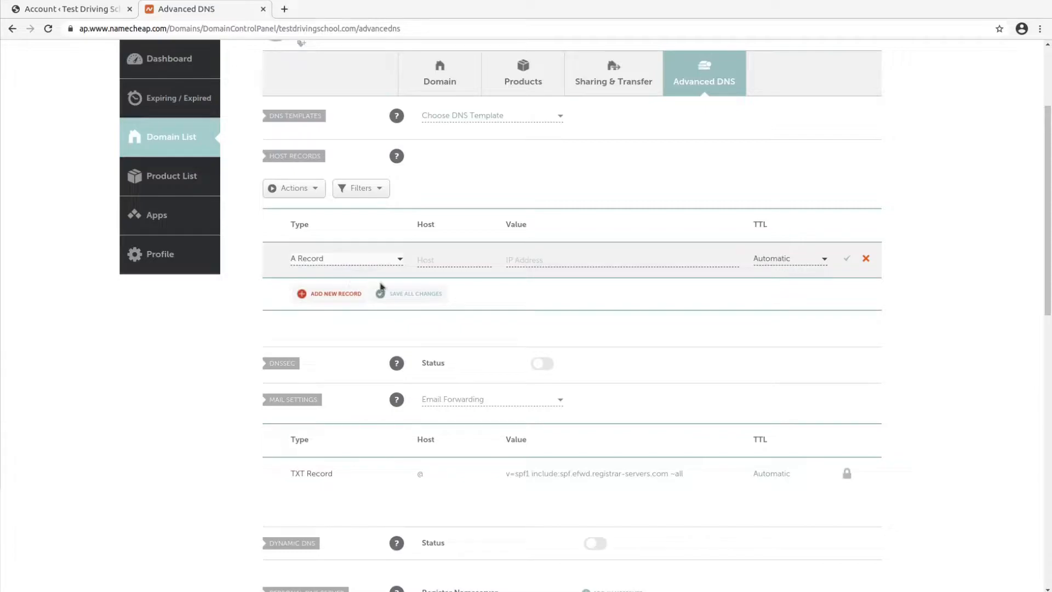
pyautogui.click(427, 262)
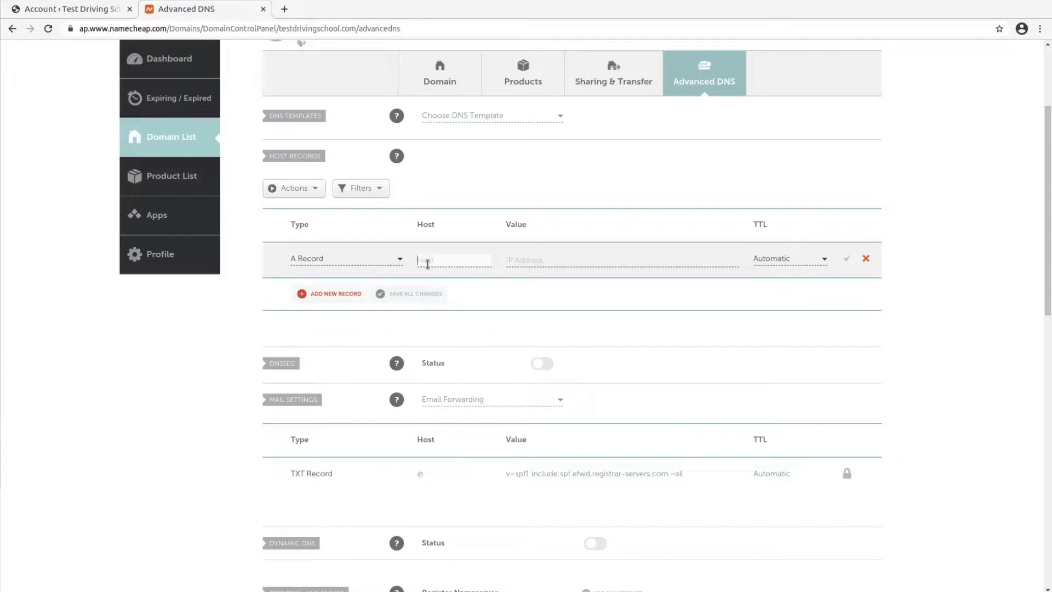
pyautogui.click(518, 262)
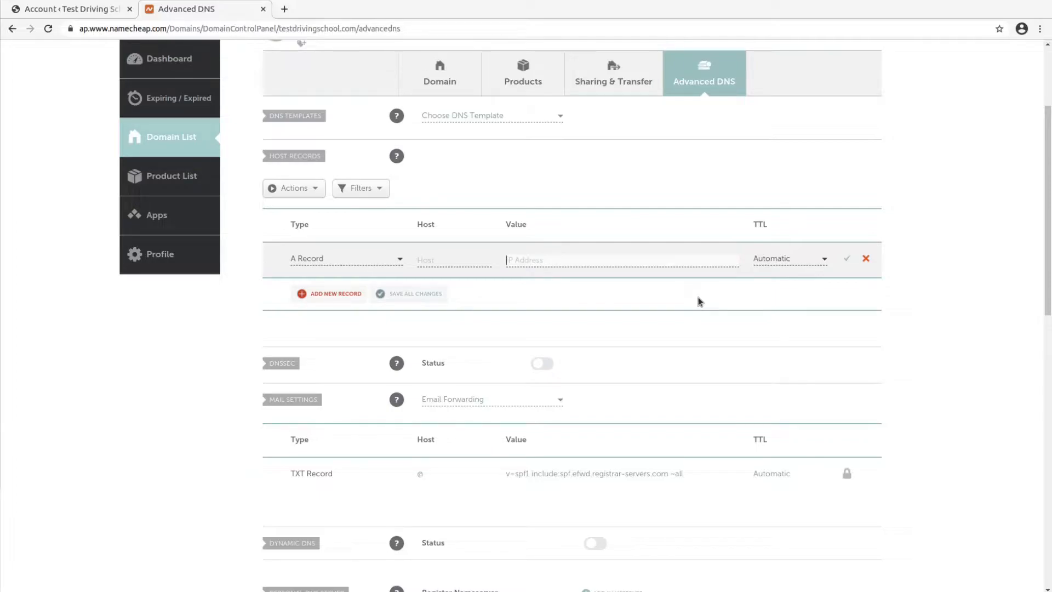
pyautogui.write('165.227.79.2')
pyautogui.moveTo(508, 258); pyautogui.dragTo(577, 256)
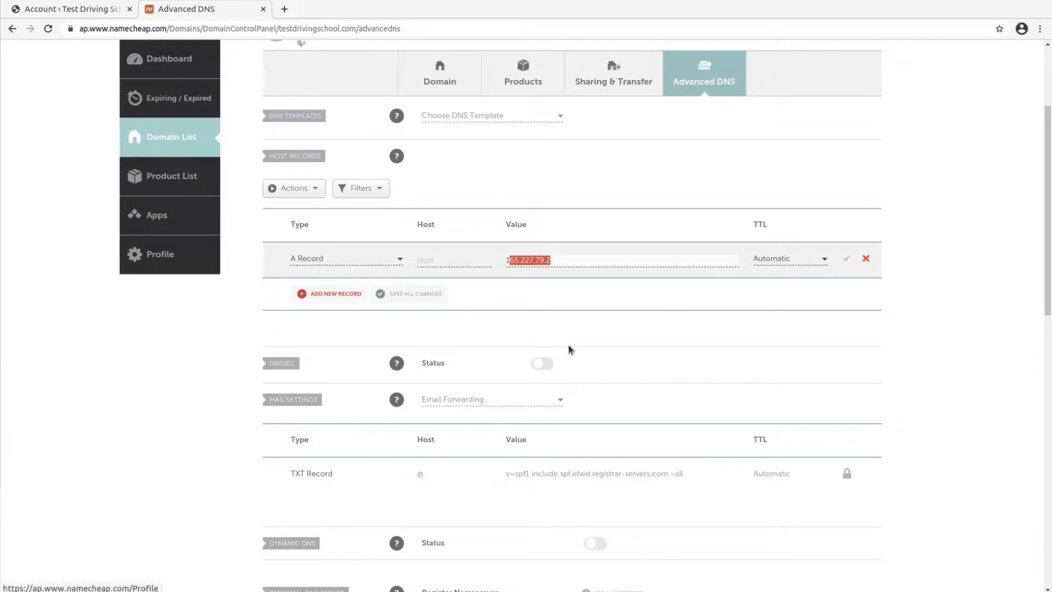
pyautogui.click(847, 264)
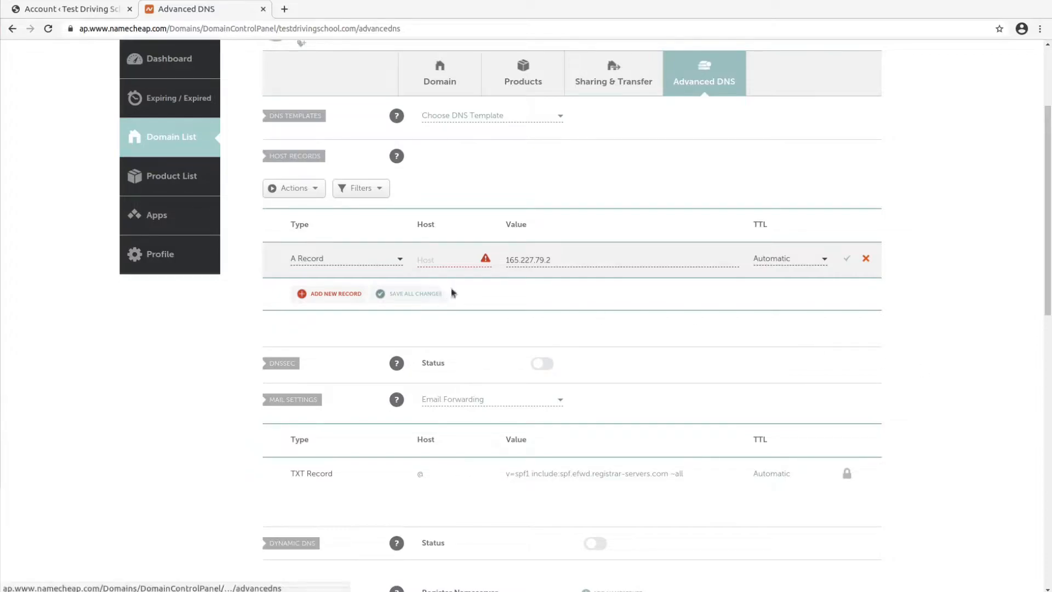
# Step: Set the new A record's host to @ and save the record
pyautogui.moveTo(483, 261)
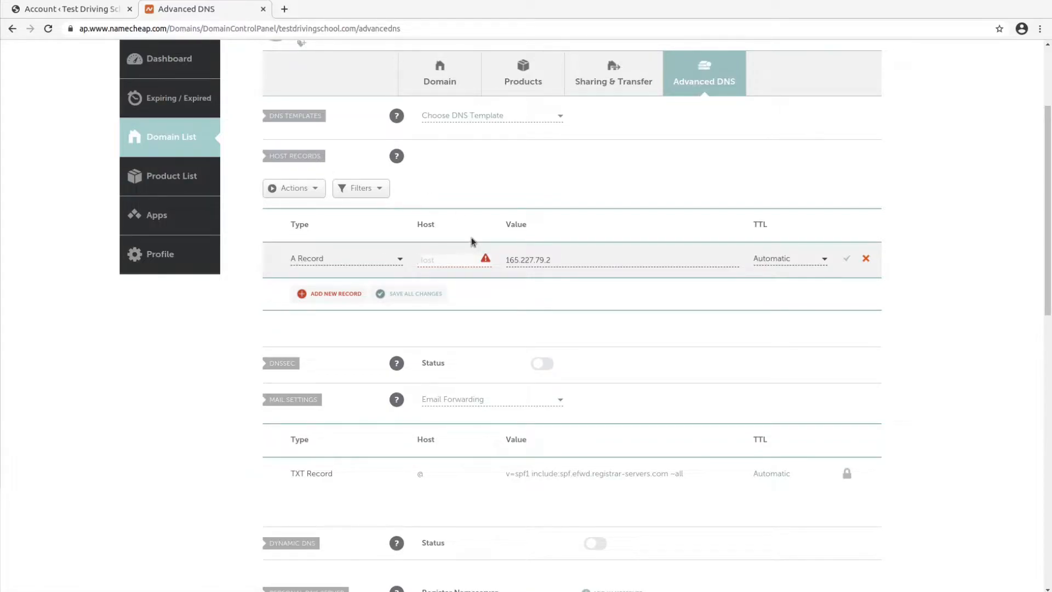
pyautogui.write('@')
pyautogui.click(845, 261)
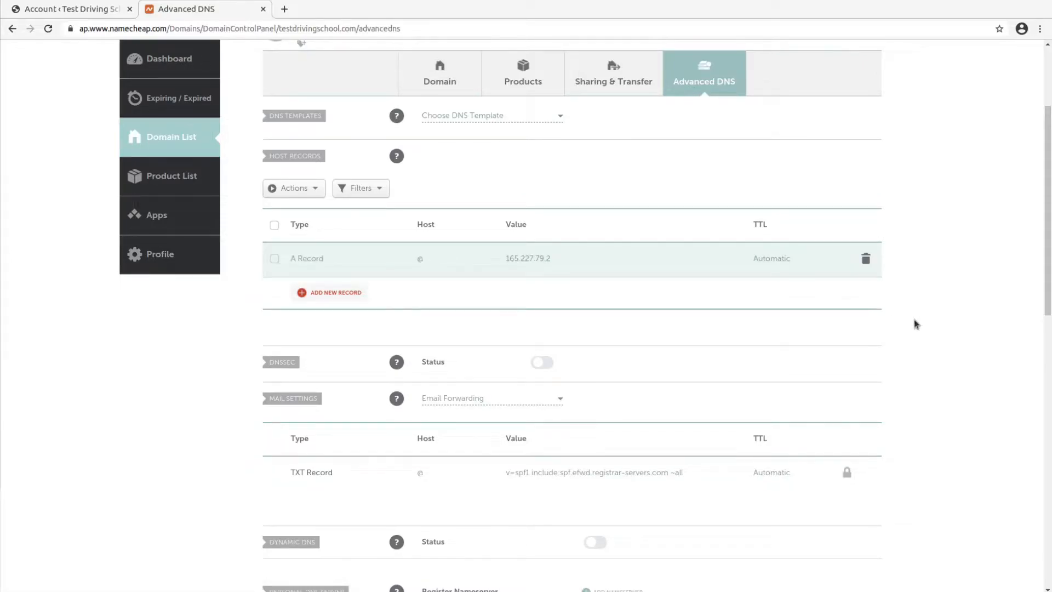
pyautogui.scroll(2, 916, 323)
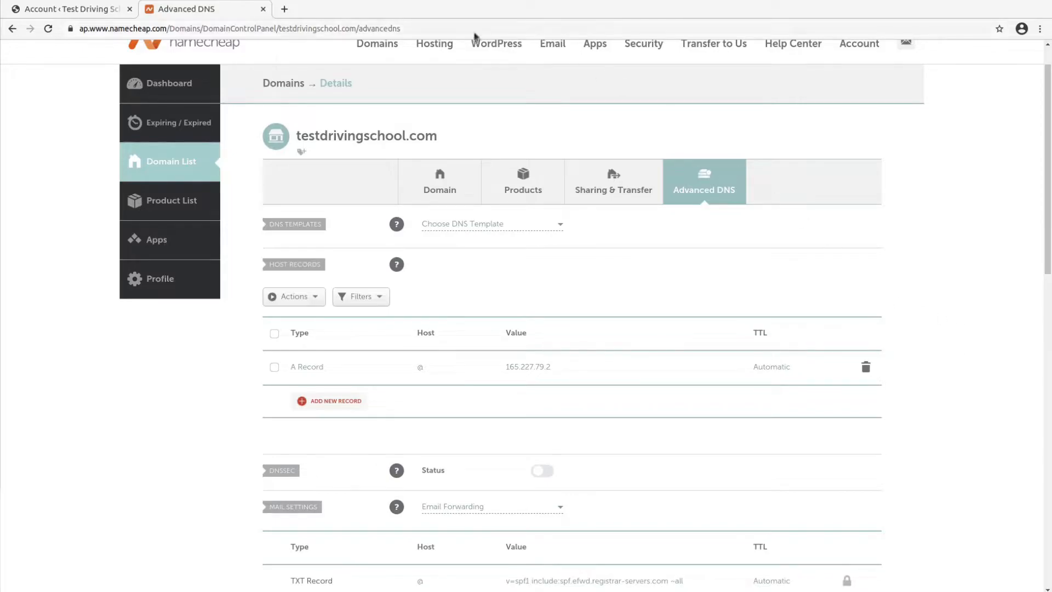
# Step: Search Google for "dns lookup" in a new browser tab and open MxToolbox's DNS Lookup Tool
pyautogui.click(284, 9)
pyautogui.write('d')
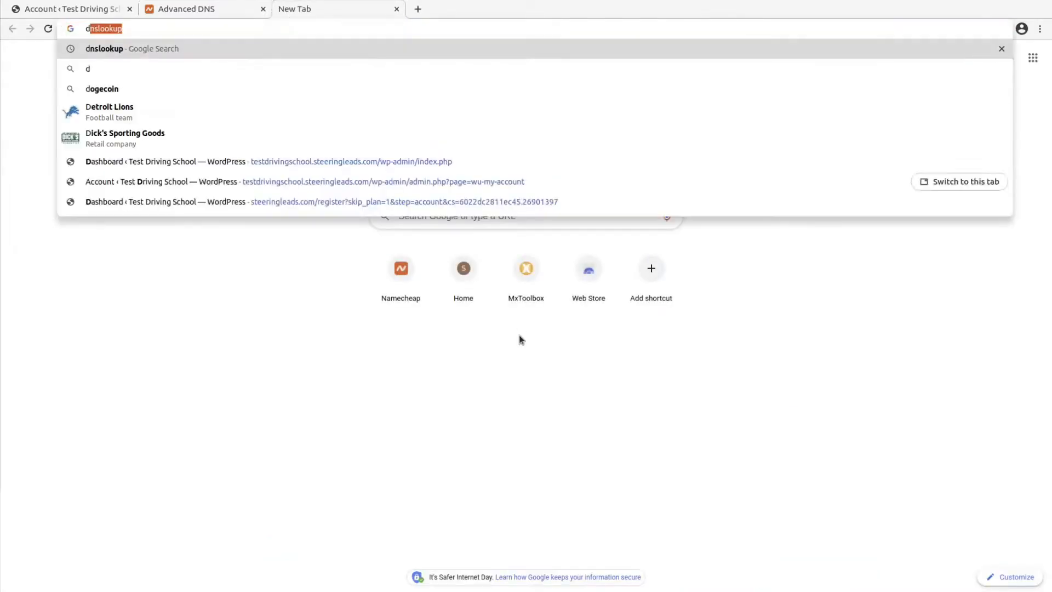
pyautogui.write('ns lookup')
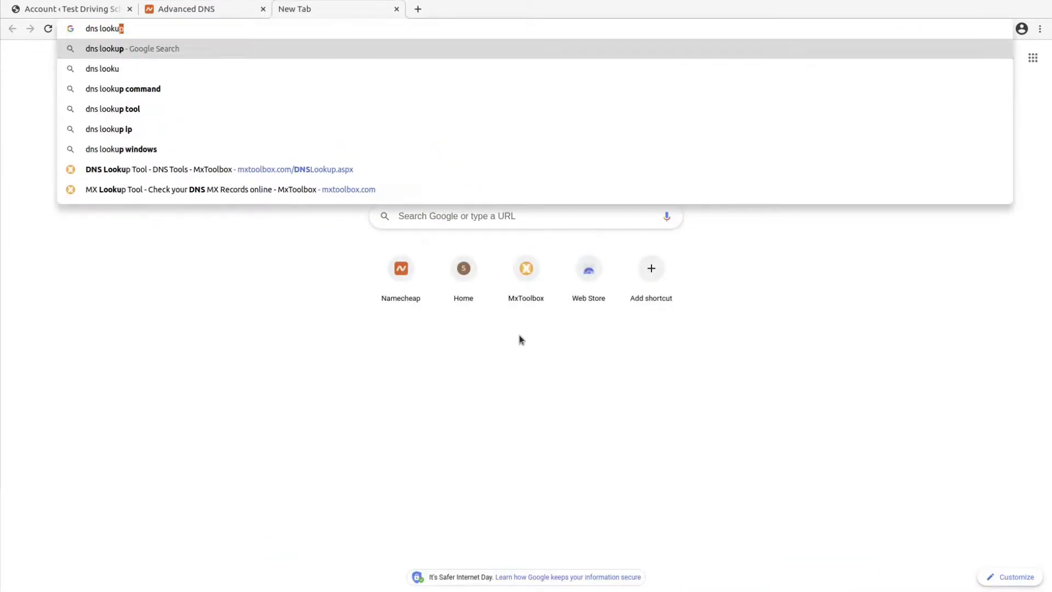
pyautogui.press('Return')
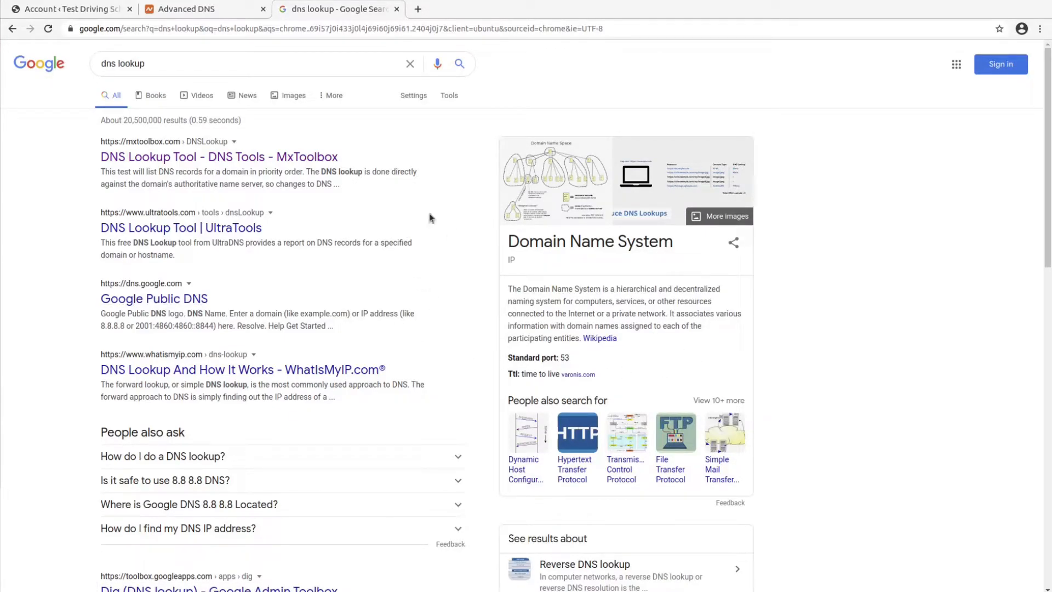
pyautogui.click(310, 159)
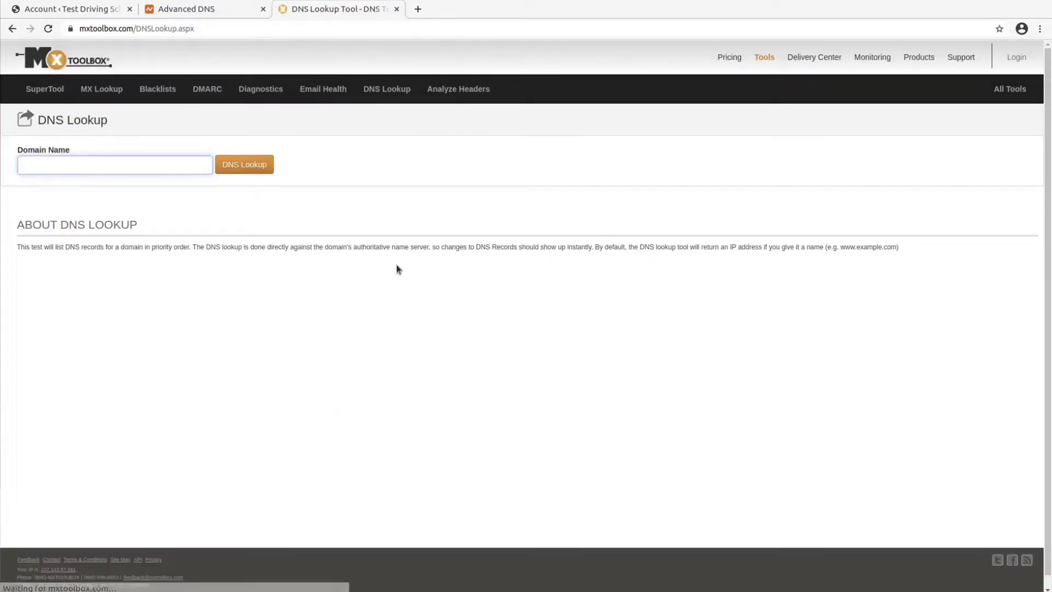
# Step: Run a DNS lookup for the domain testdrivingschool.com
pyautogui.write('testd')
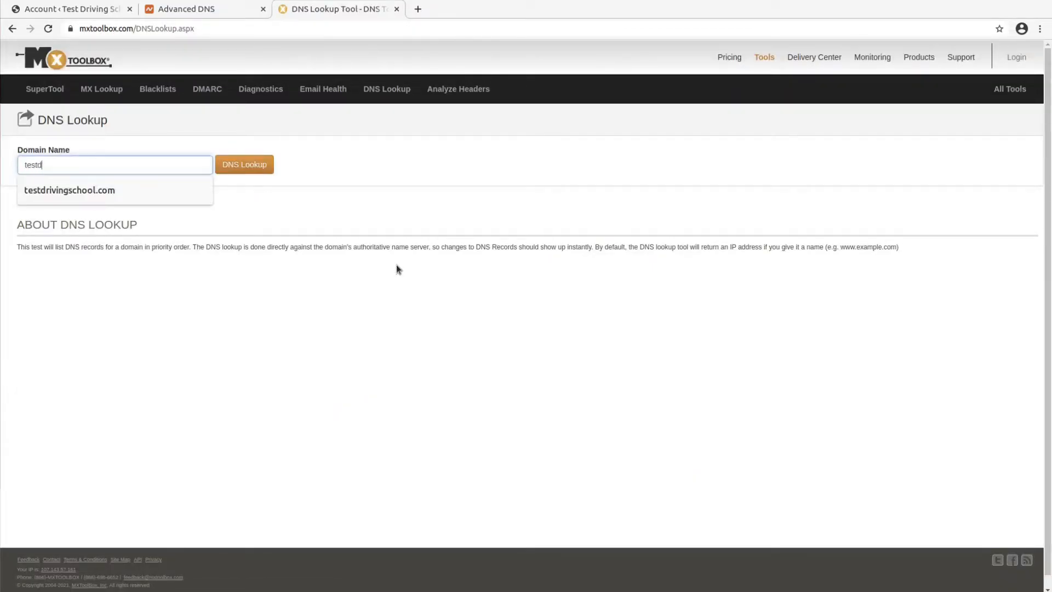
pyautogui.write('rivingschool.com')
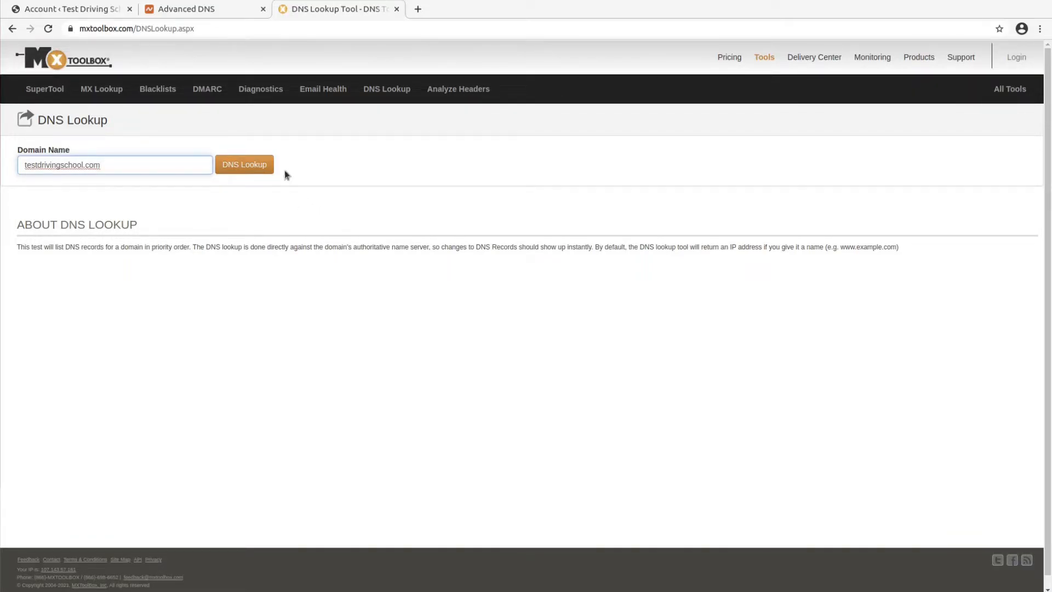
pyautogui.click(257, 170)
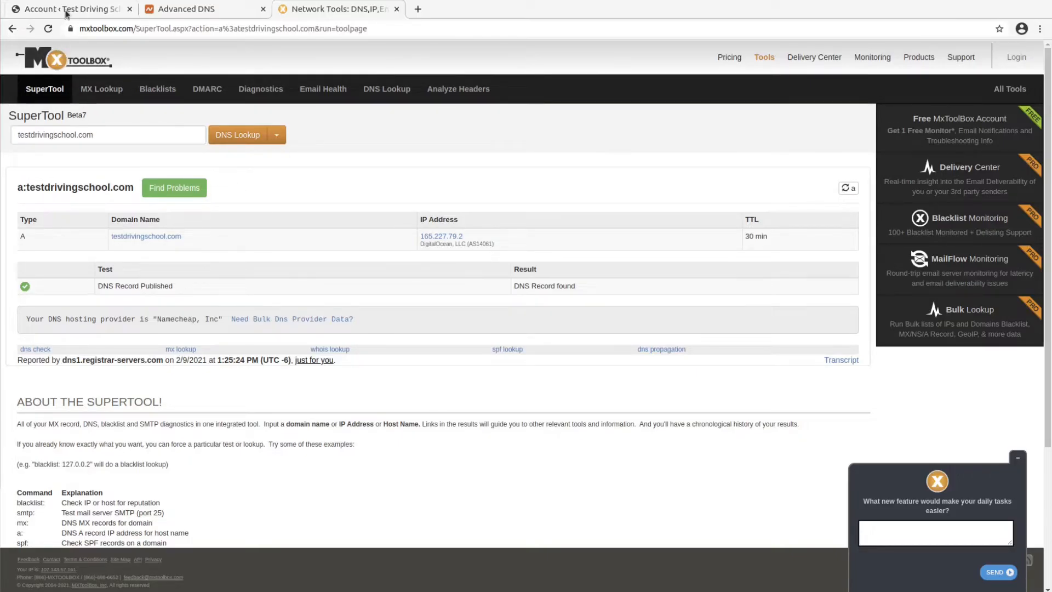
# Step: Return to the Steering Leads account page, submit testdrivingschool.com as the site's custom domain and accept the DNS warning
pyautogui.click(93, 16)
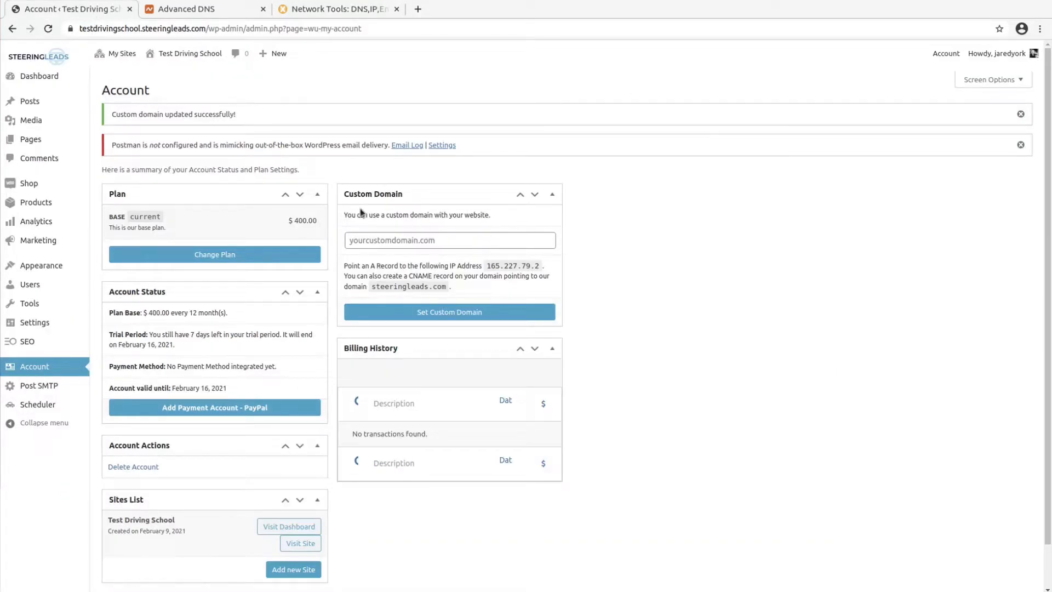
pyautogui.click(405, 241)
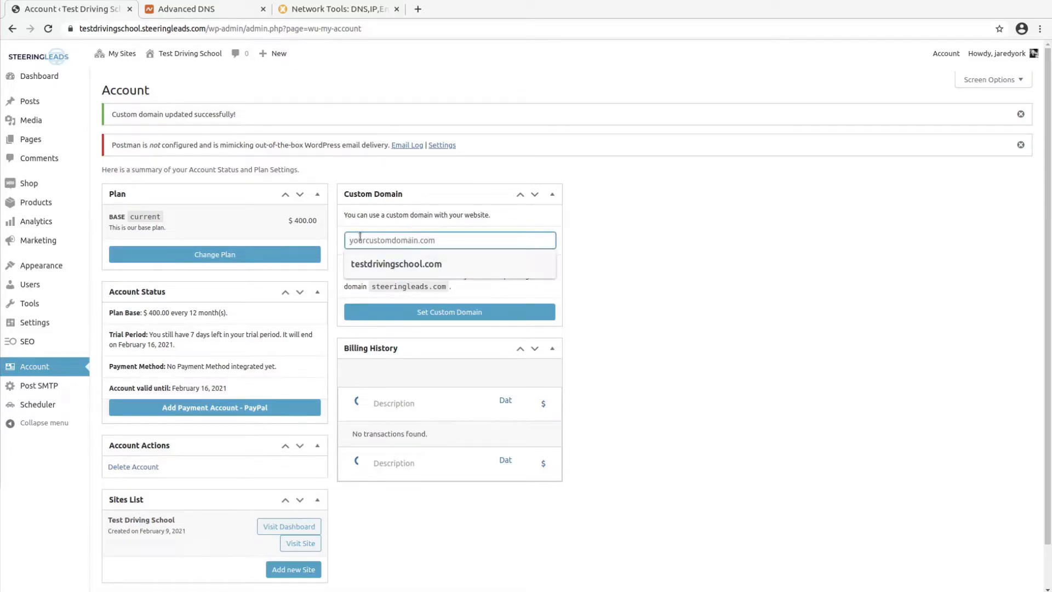
pyautogui.click(371, 266)
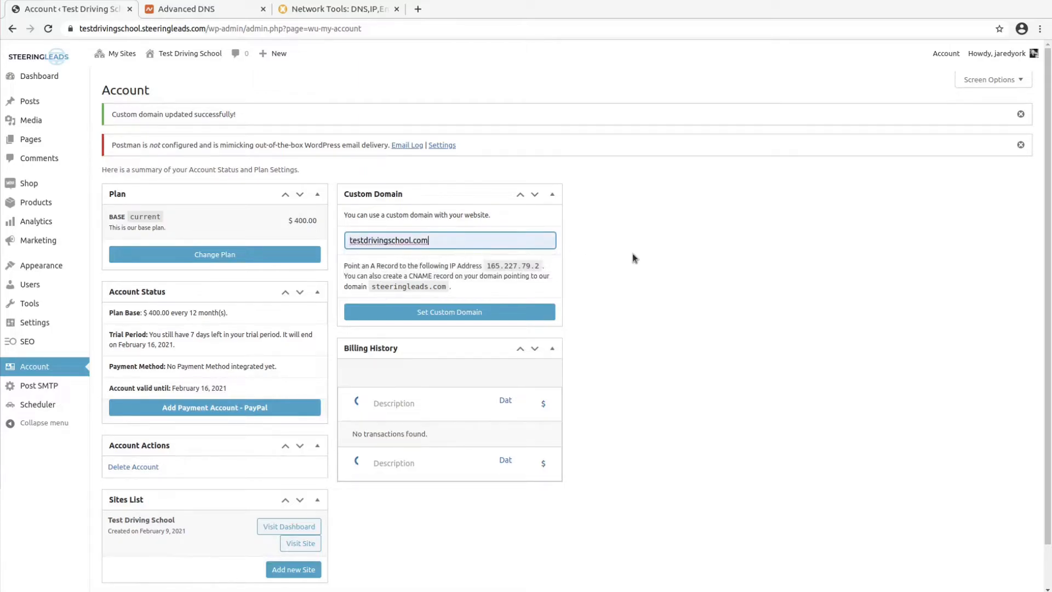
pyautogui.click(474, 315)
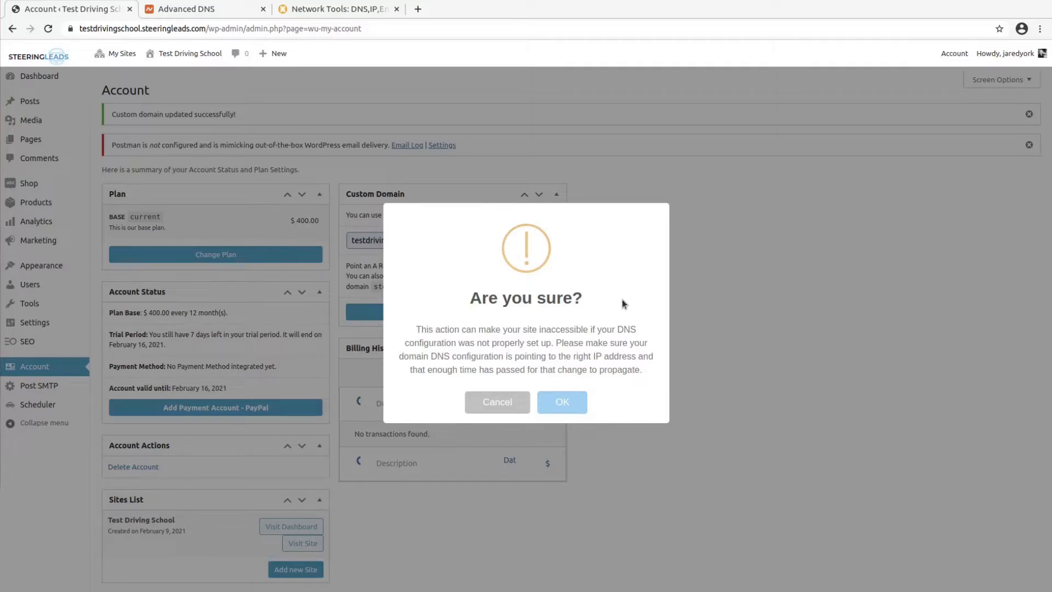
pyautogui.click(580, 401)
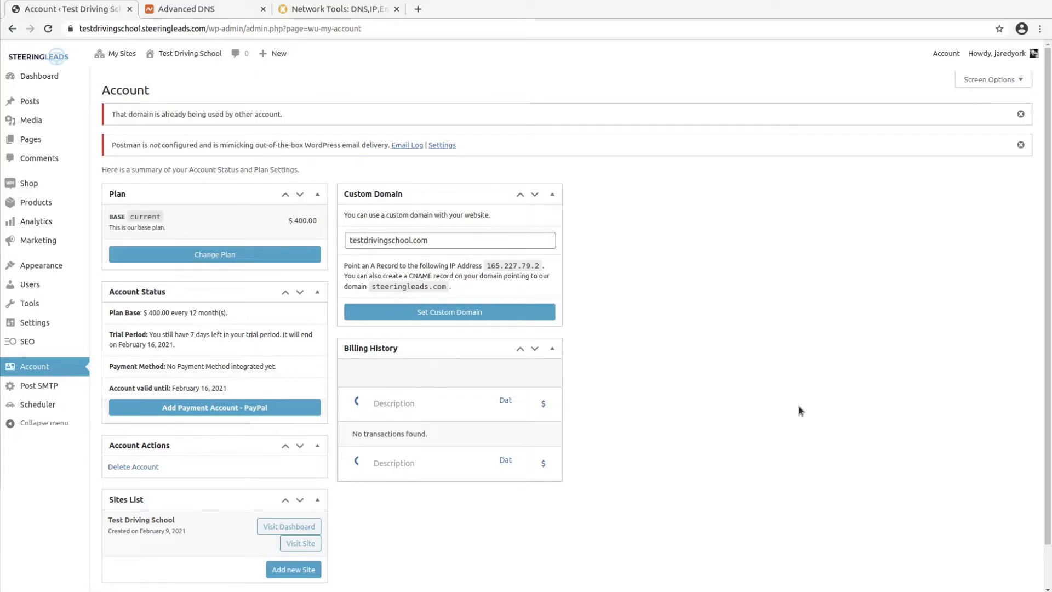
# Step: Open testdrivingschool.com in a new browser tab and look through the site's home page
pyautogui.hotkey('ctrl', 't')
pyautogui.click(447, 16)
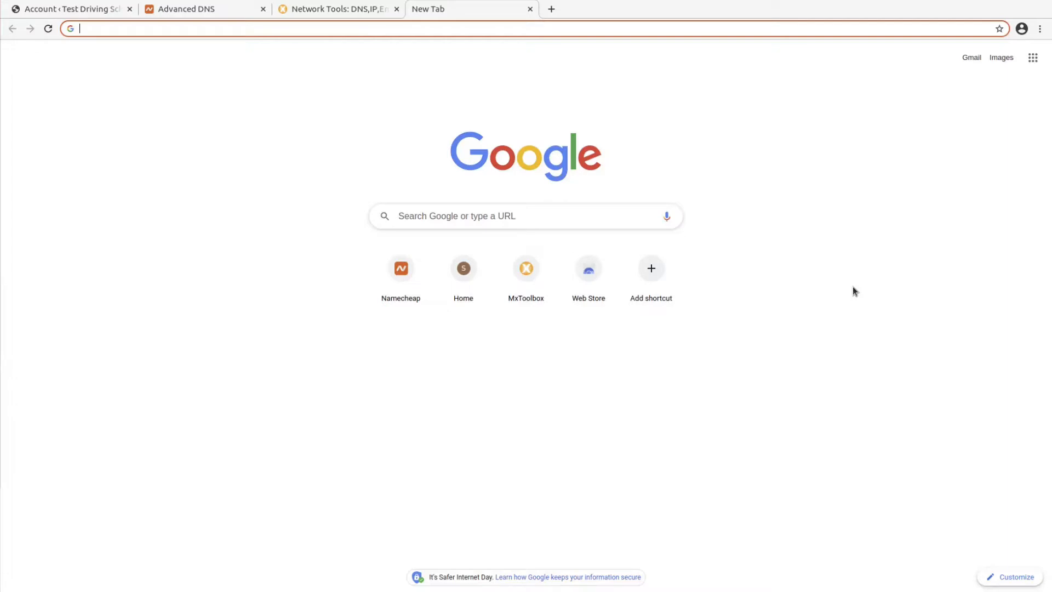
pyautogui.write('testdri')
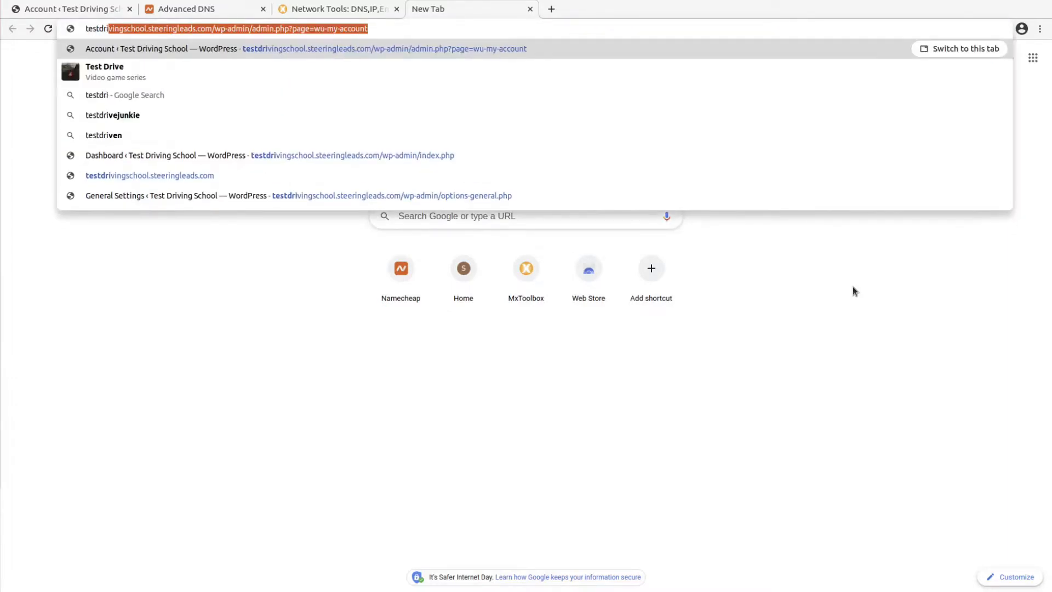
pyautogui.write('vingschool.com')
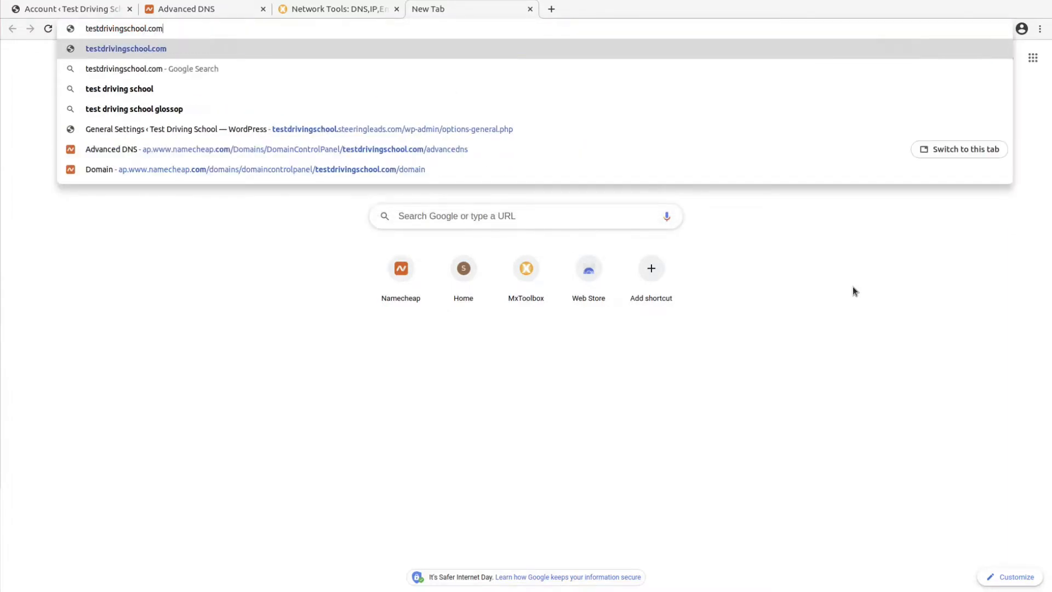
pyautogui.press('Return')
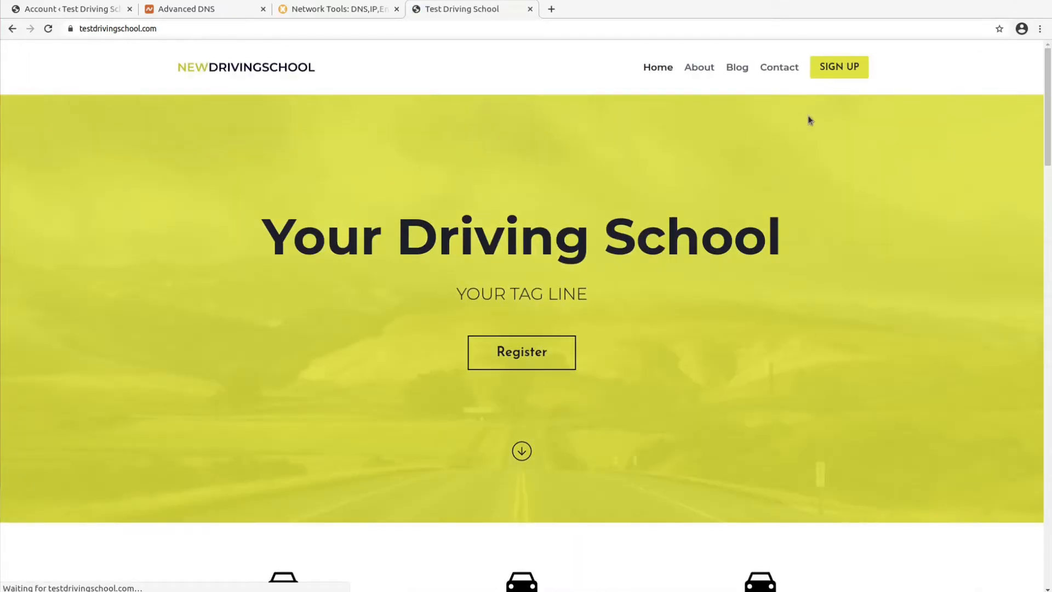
pyautogui.scroll(-2, 942, 297)
pyautogui.scroll(-20, 941, 297)
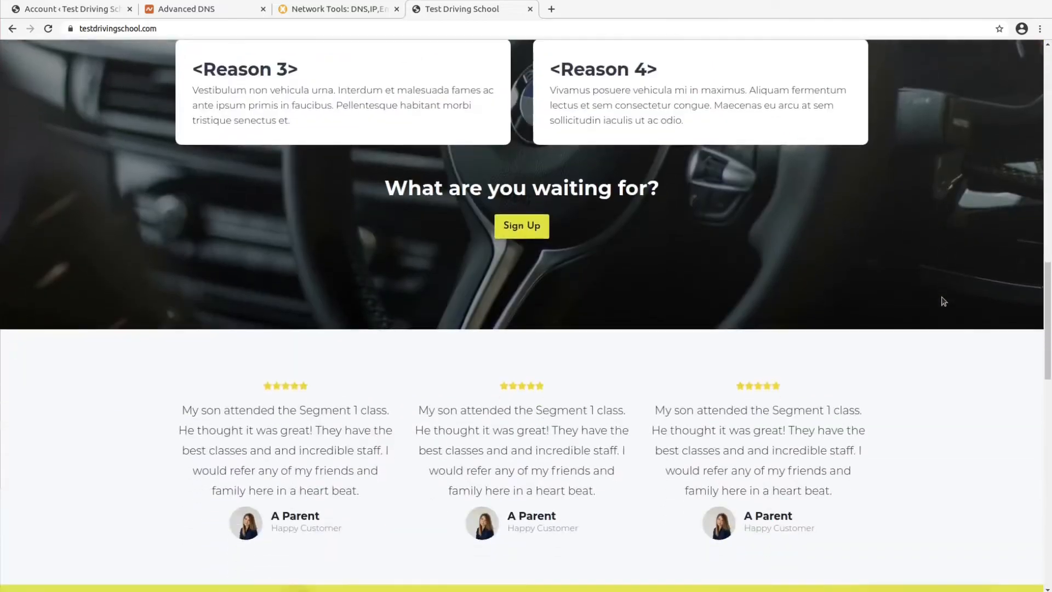
pyautogui.scroll(-2, 941, 296)
pyautogui.scroll(8, 941, 296)
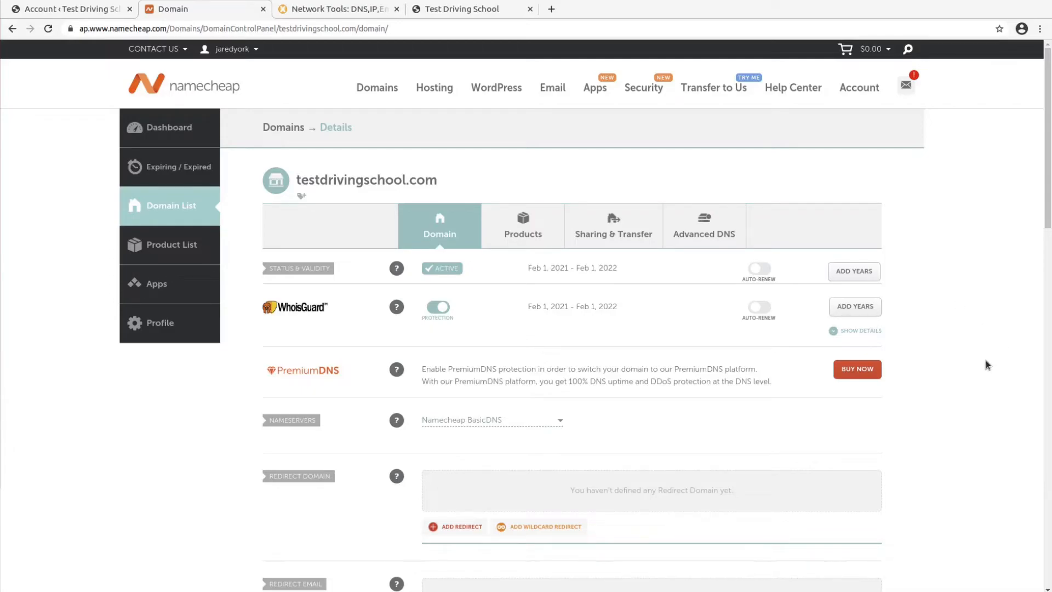
# Step: Open the Advanced DNS settings for testdrivingschool.com in Namecheap and add a new host record of type CNAME Record
pyautogui.click(705, 222)
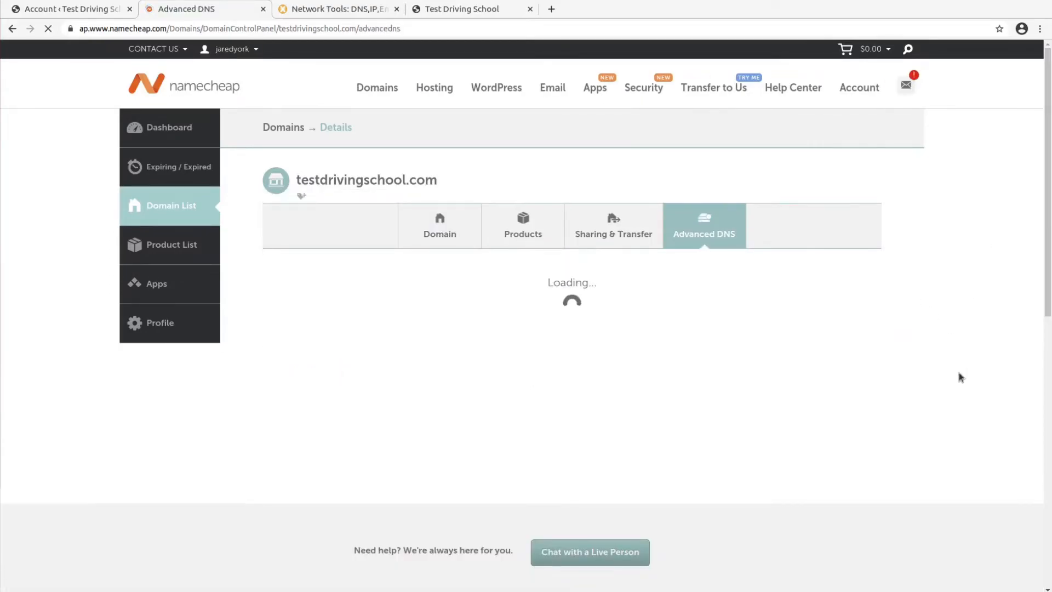
pyautogui.scroll(-5, 959, 377)
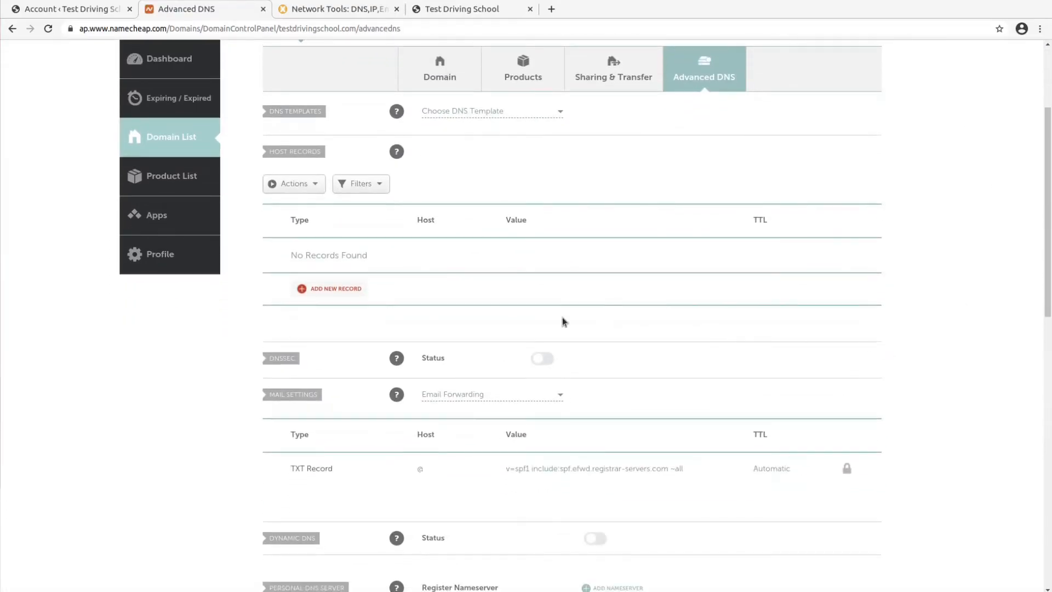
pyautogui.click(334, 288)
pyautogui.scroll(-1, 362, 246)
pyautogui.scroll(-1, 362, 245)
pyautogui.scroll(1, 363, 246)
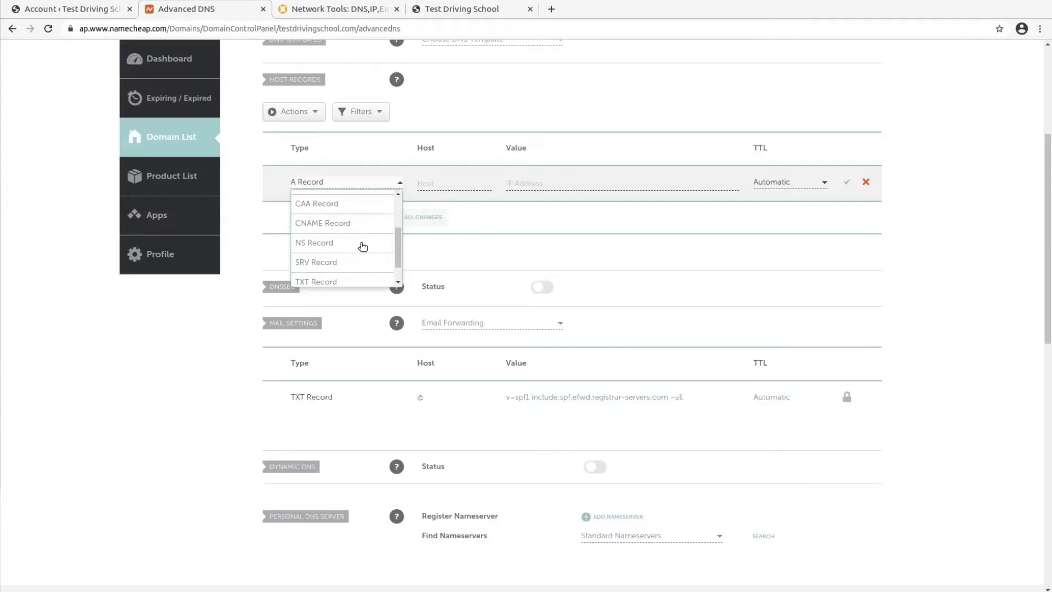
pyautogui.click(363, 226)
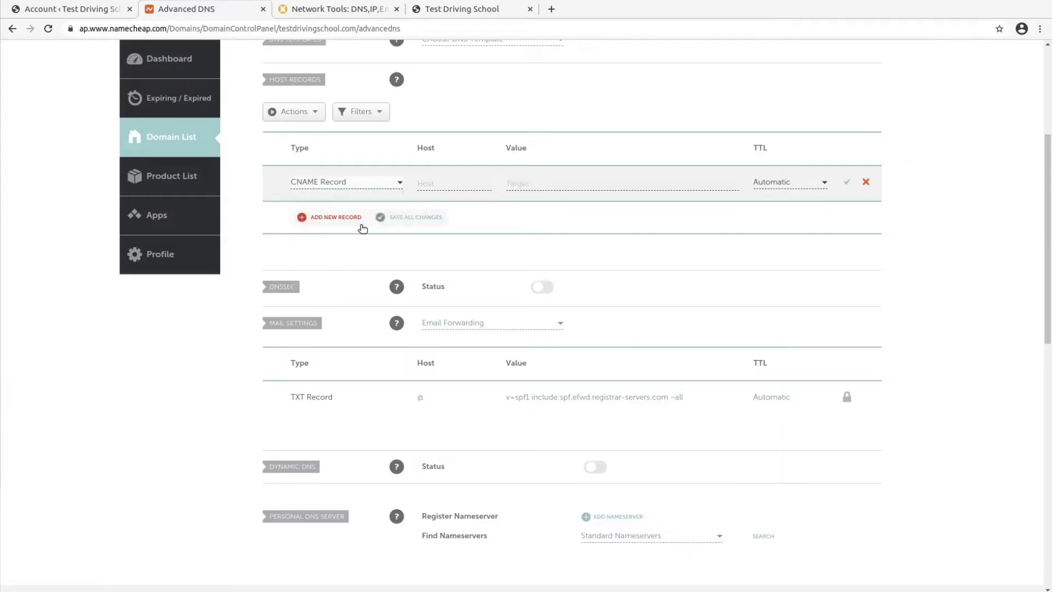
# Step: Set the new CNAME record's host to @ and its target to steeringleads.com, and save the record
pyautogui.click(456, 184)
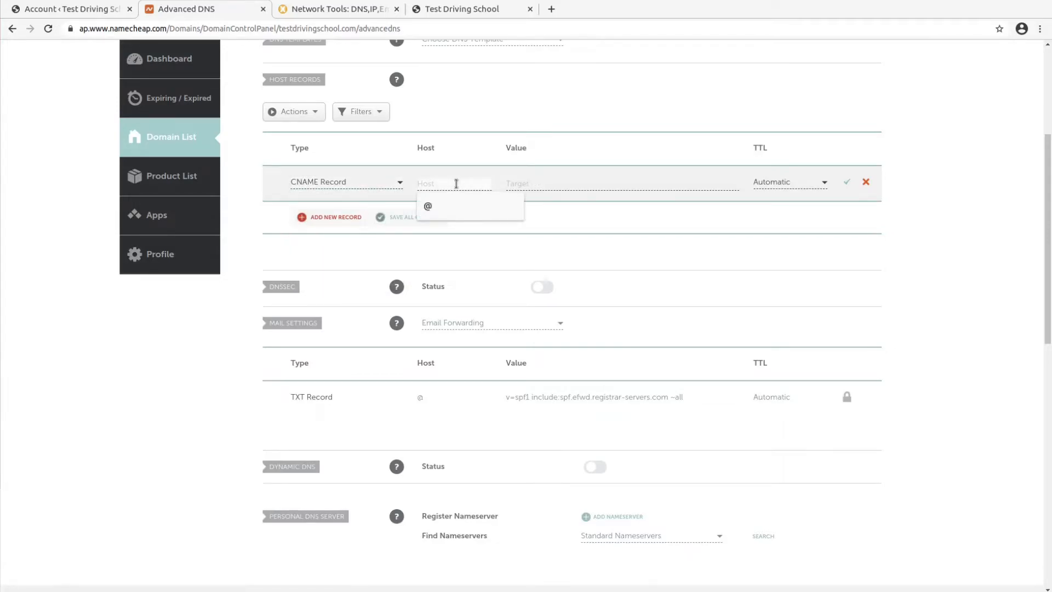
pyautogui.write('@')
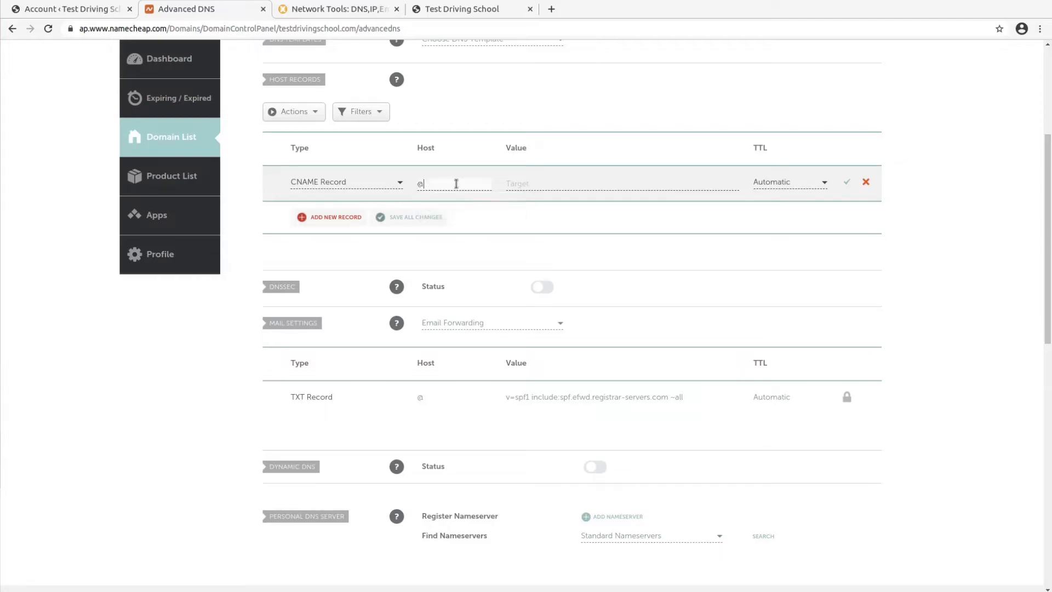
pyautogui.click(540, 183)
pyautogui.write('steeringleads')
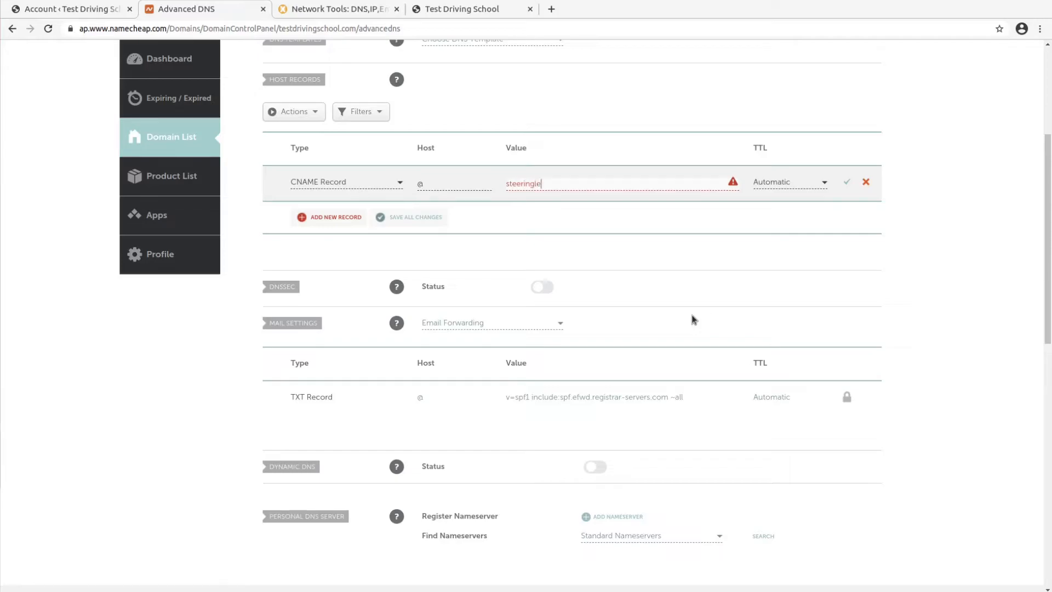
pyautogui.write('.com')
pyautogui.click(848, 183)
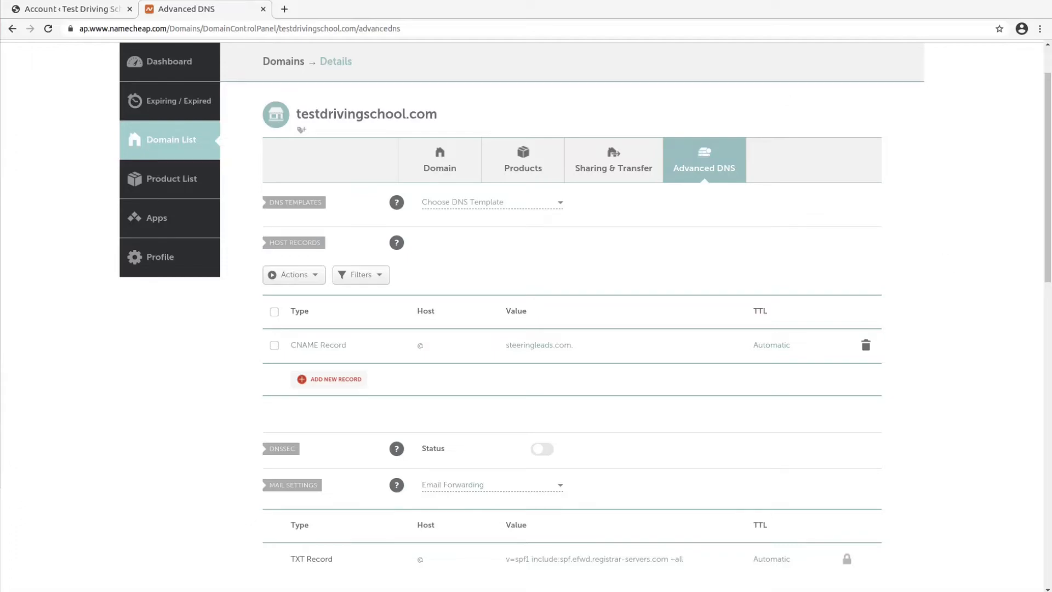
# Step: Find MxToolbox's DNS Lookup Tool through a Google search for "dns lookup" in a new browser tab and open it
pyautogui.click(284, 9)
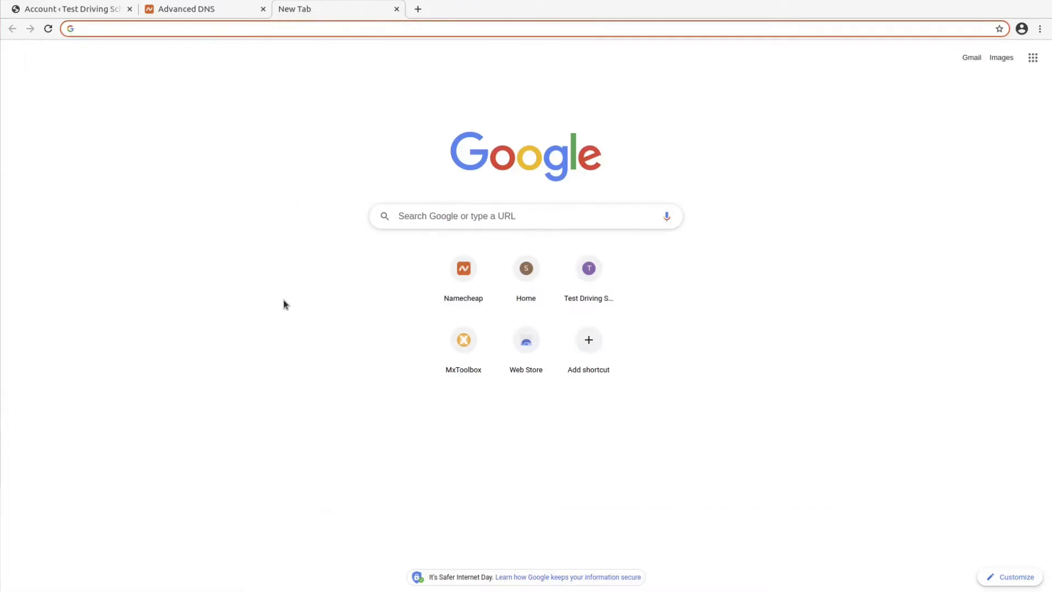
pyautogui.write('dns lookup')
pyautogui.press('Return')
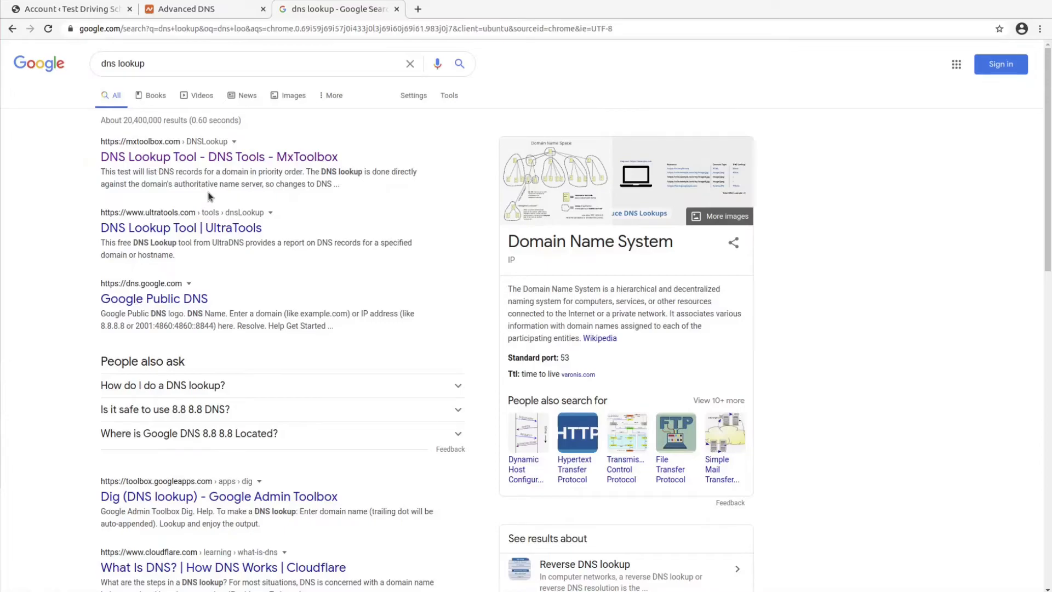
pyautogui.click(203, 160)
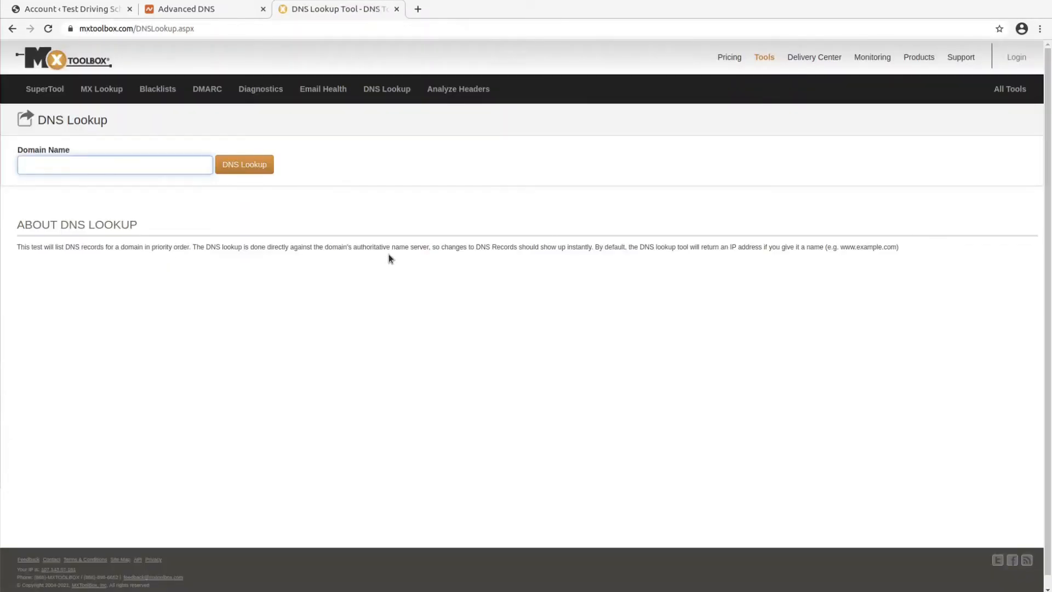
# Step: Look up the DNS records of testdrivingschool.com and review the published CNAME entry
pyautogui.write('testdrivingschool.com')
pyautogui.press('Return')
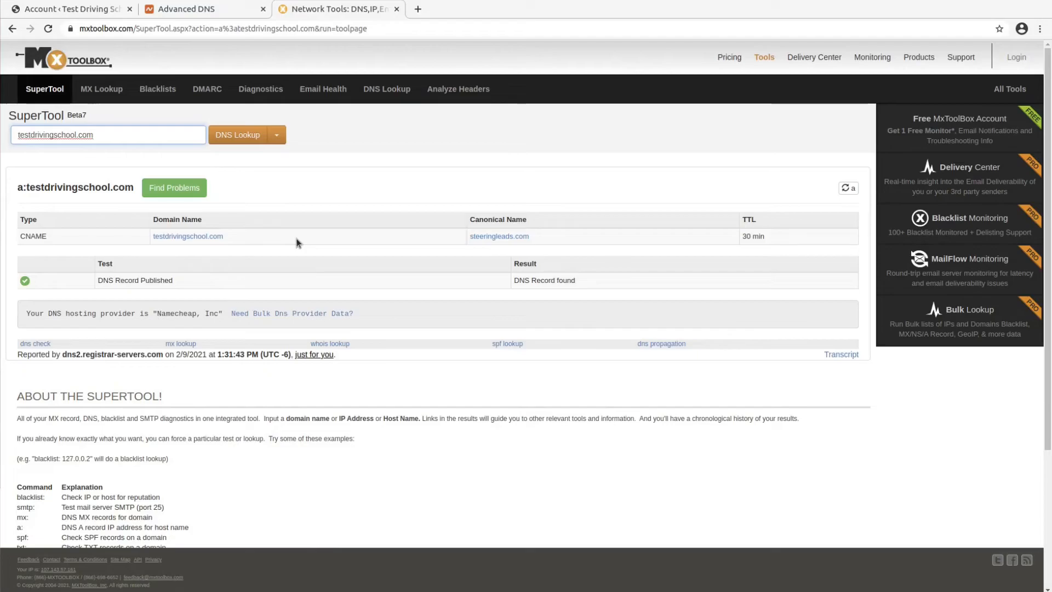
pyautogui.scroll(-3, 284, 162)
pyautogui.scroll(3, 282, 156)
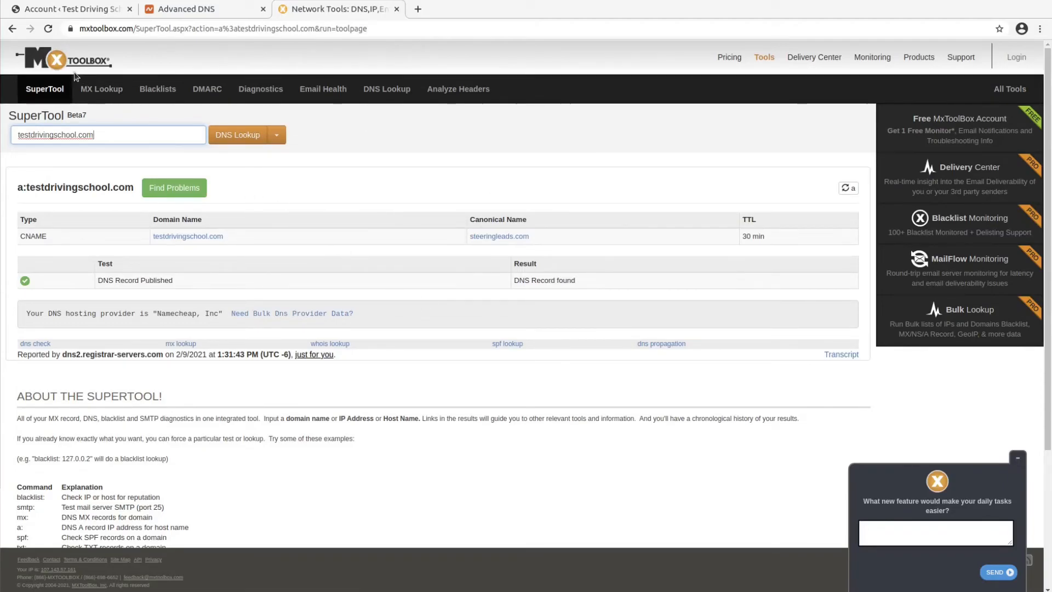
pyautogui.moveTo(110, 186); pyautogui.dragTo(76, 159)
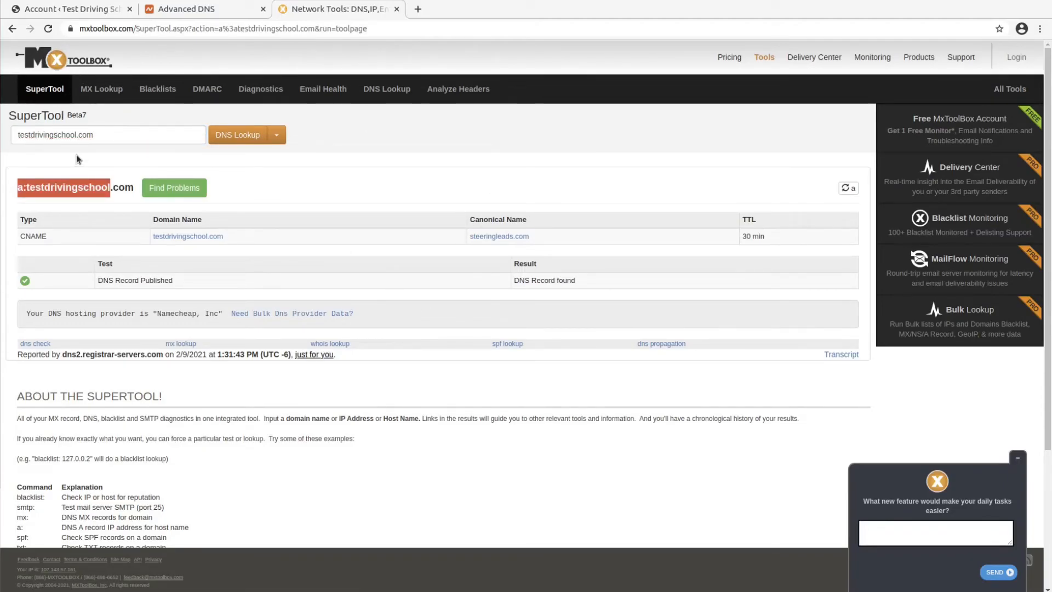
pyautogui.click(77, 155)
# Step: Switch back to the Steering Leads account page, set testdrivingschool.com as the custom domain and confirm the DNS warning
pyautogui.click(42, 15)
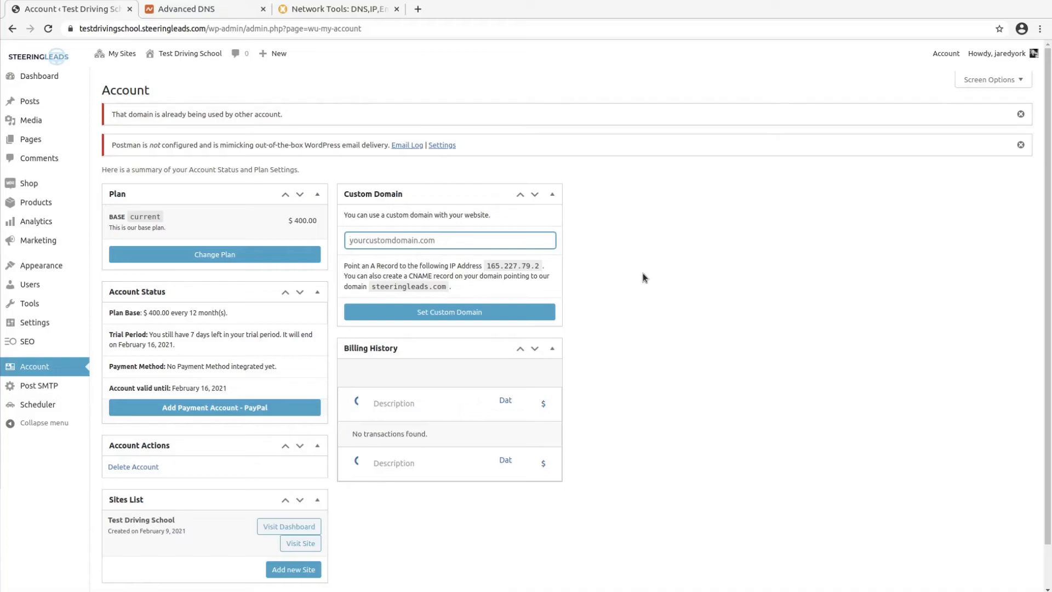
pyautogui.write('t')
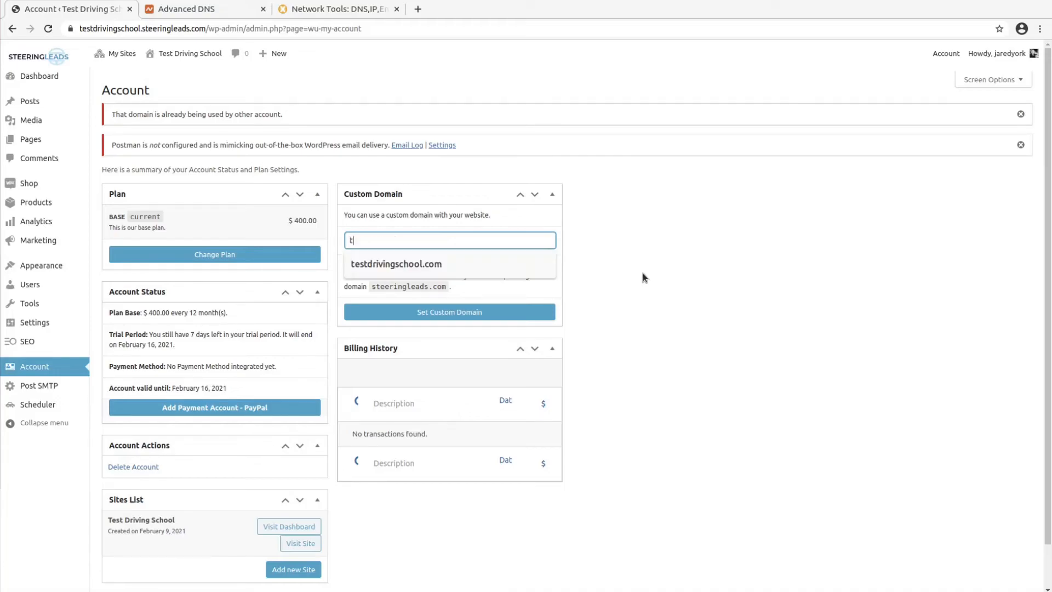
pyautogui.write('estdrivingschool.com')
pyautogui.click(517, 313)
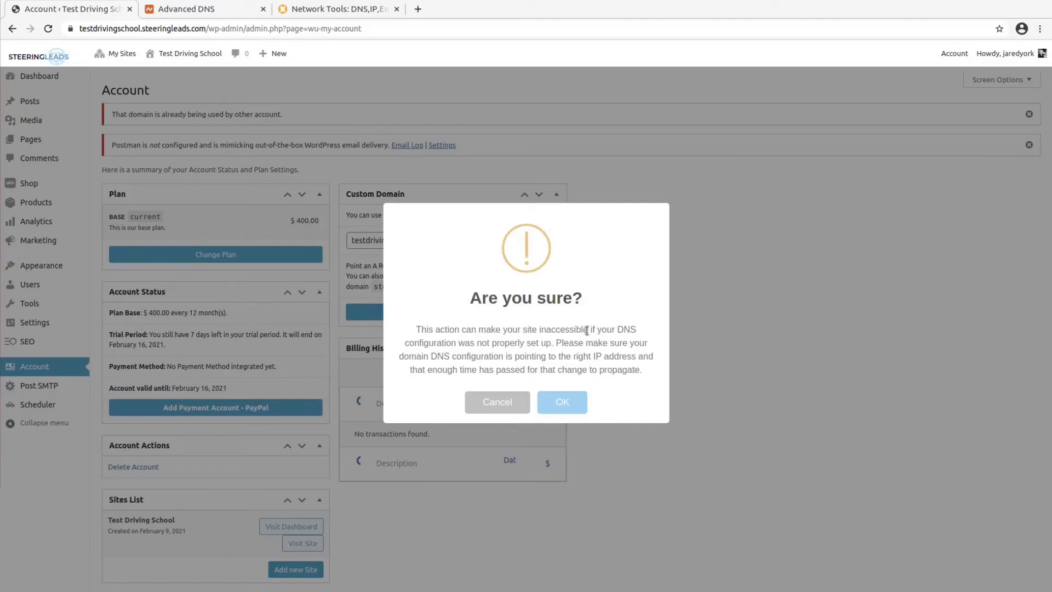
pyautogui.click(571, 398)
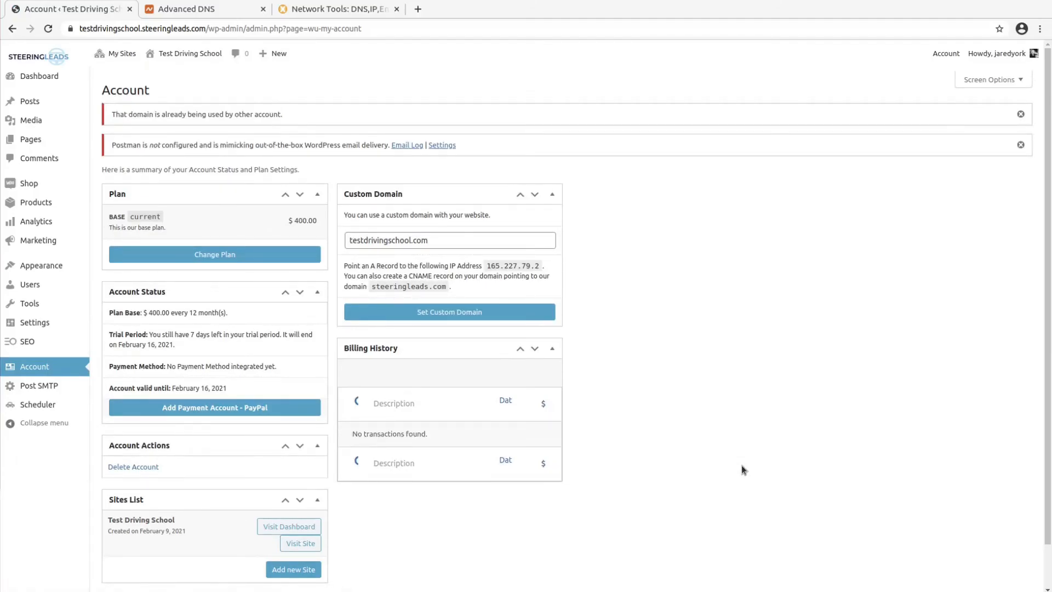
# Step: Load testdrivingschool.com in a new browser tab and check the home page from the header to the team section
pyautogui.click(418, 10)
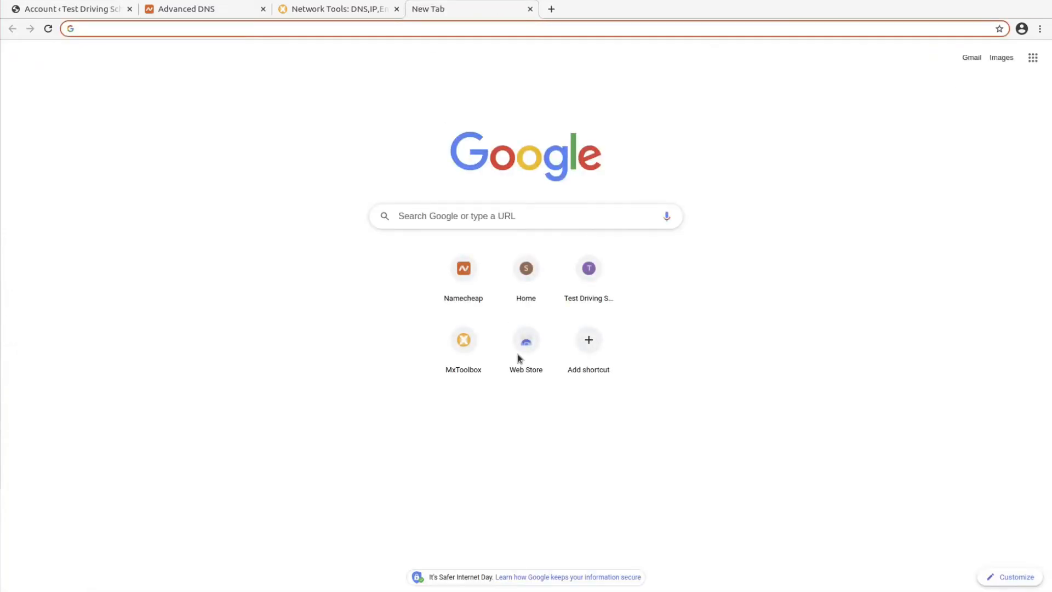
pyautogui.write('testdrivingsch')
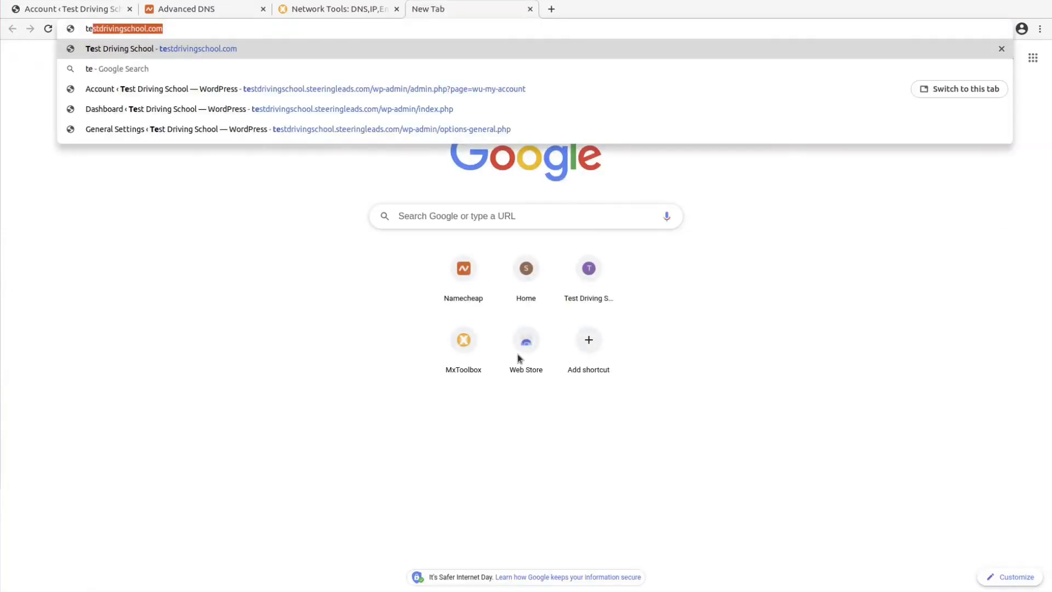
pyautogui.write('ool.com')
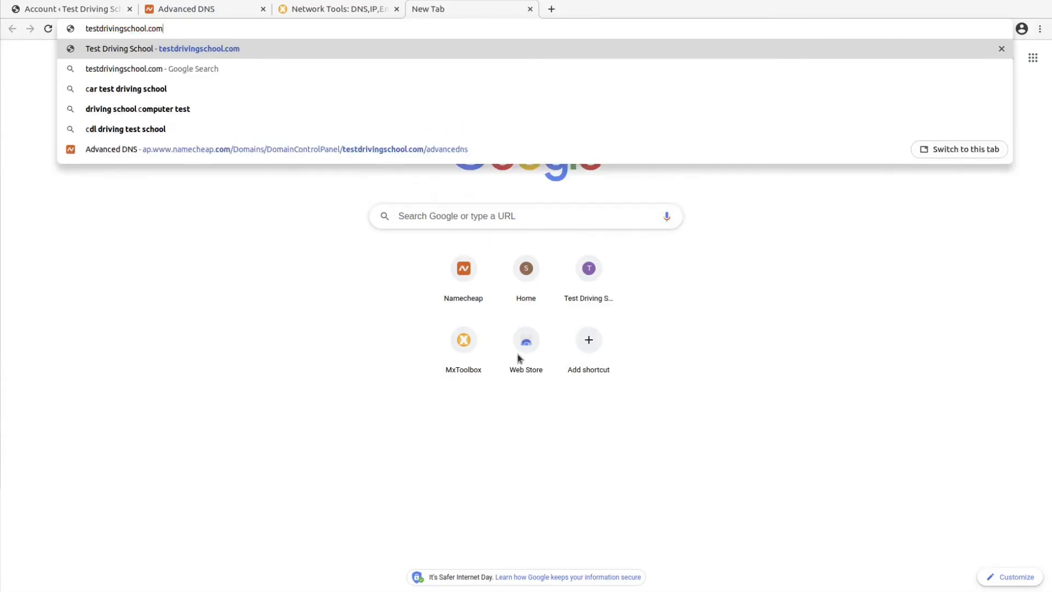
pyautogui.press('Return')
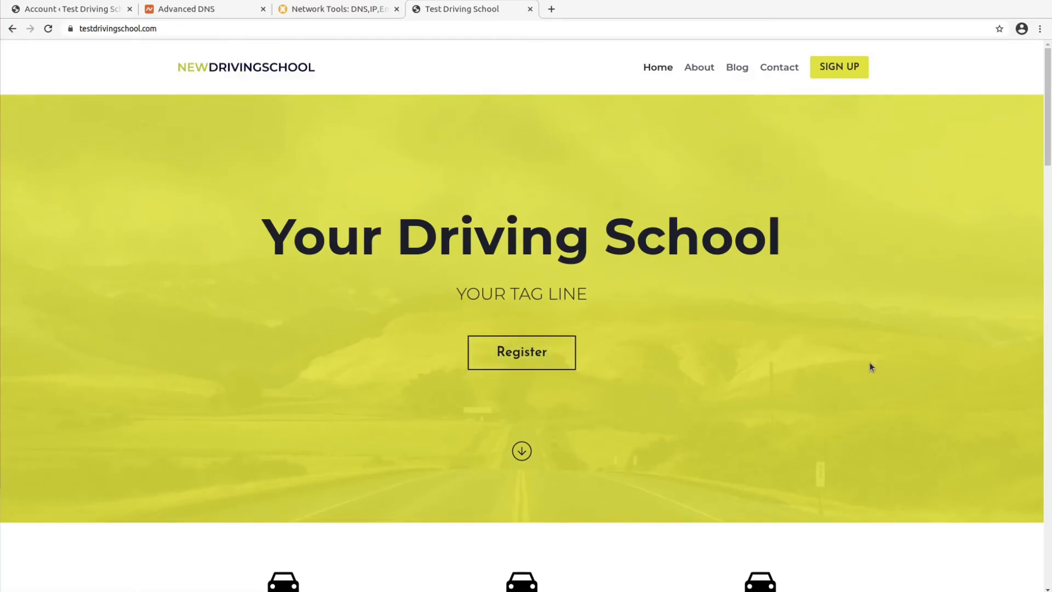
pyautogui.scroll(-15, 876, 416)
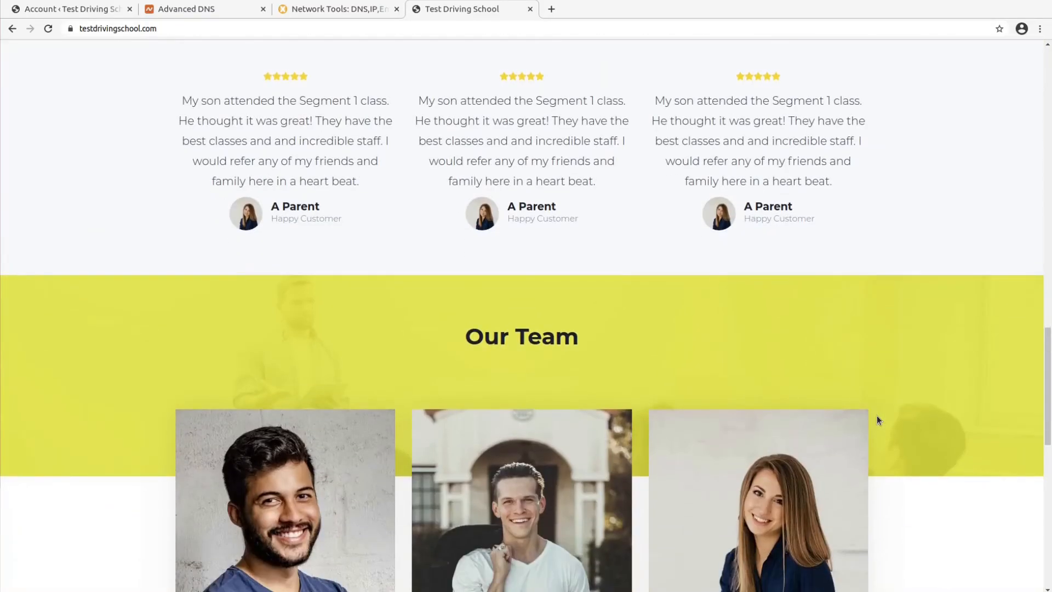
pyautogui.scroll(15, 877, 420)
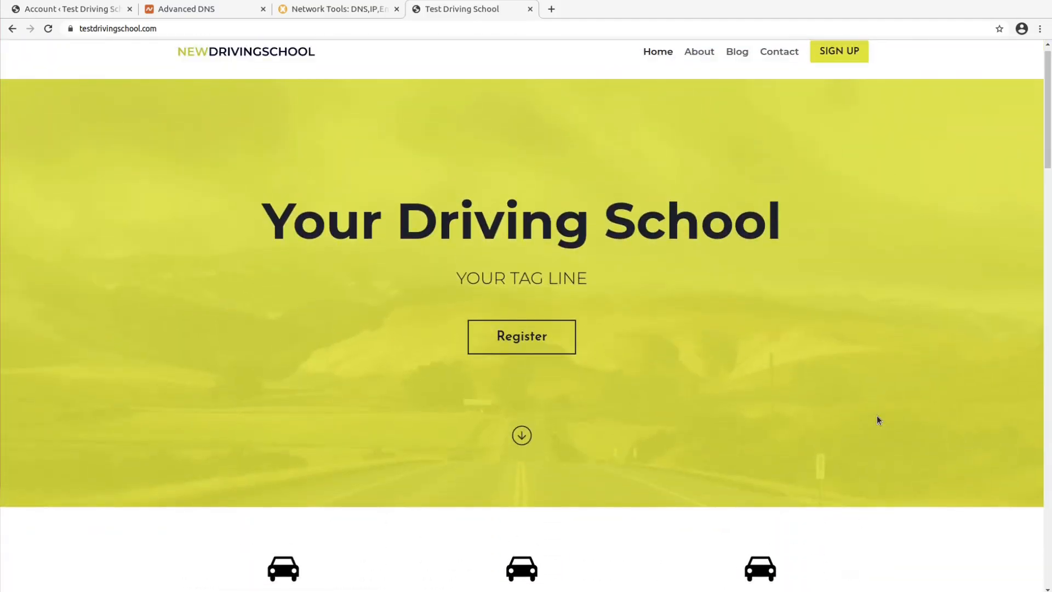